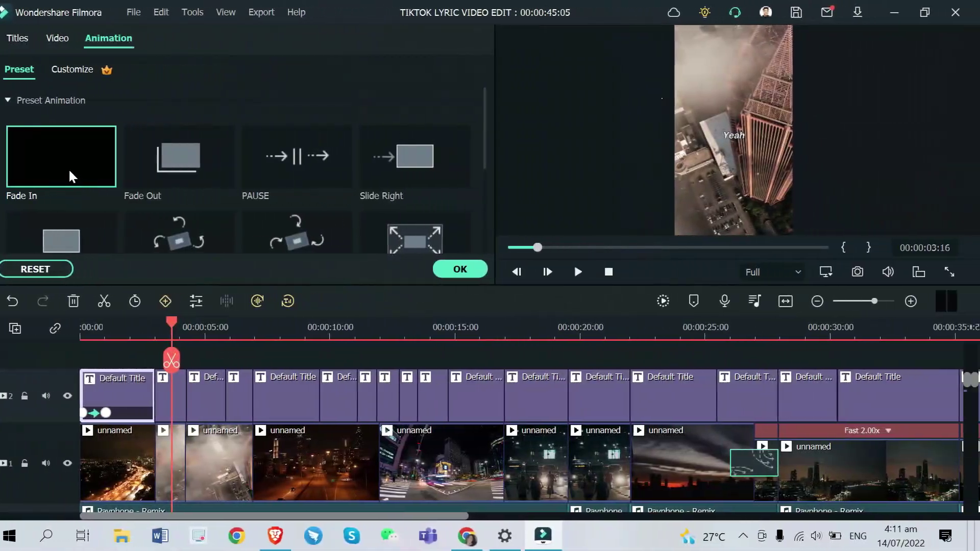
Step: Apply the Fade In animation to the second and third titles, shorten their fade lengths, and play the result
left_click_drag(77, 167, 161, 396)
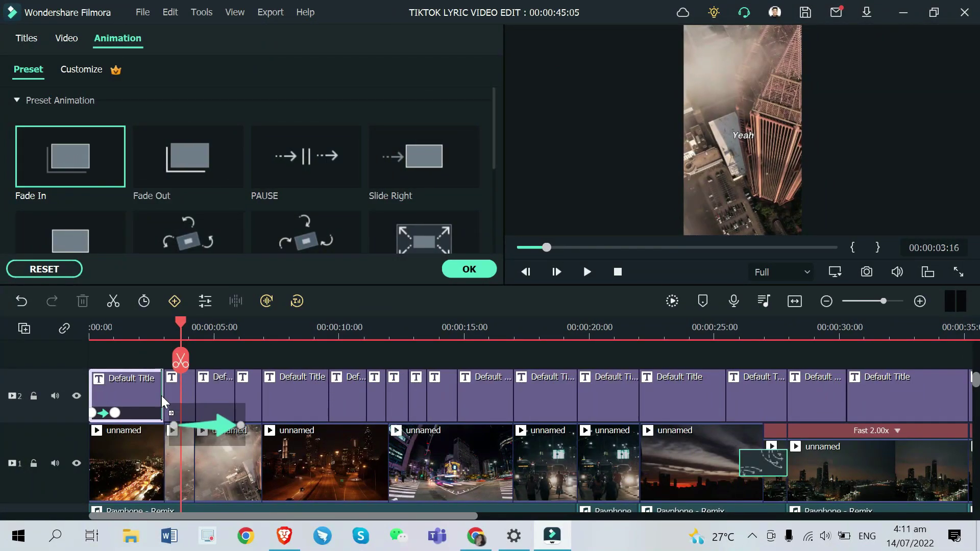
scroll(335, 381, "up", 3)
left_click_drag(355, 420, 347, 420)
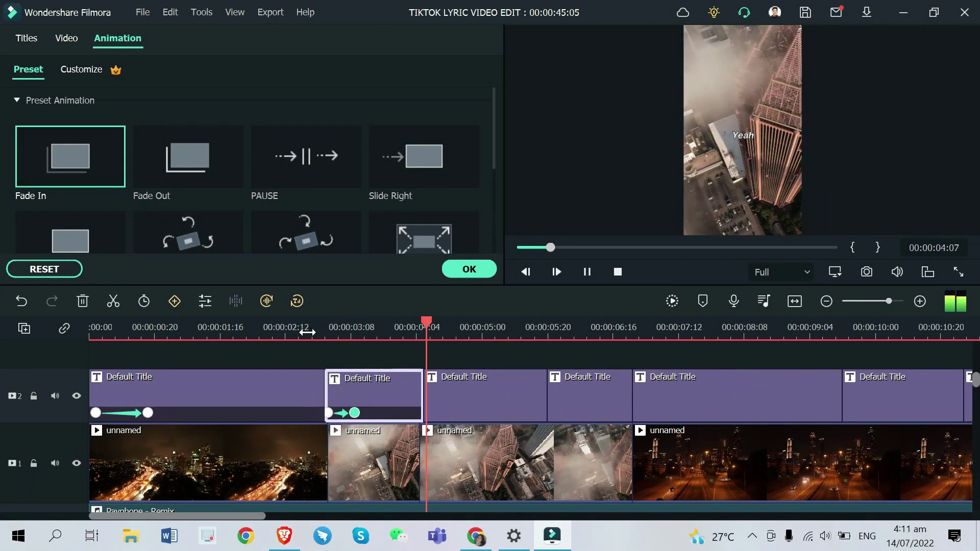
left_click(462, 398)
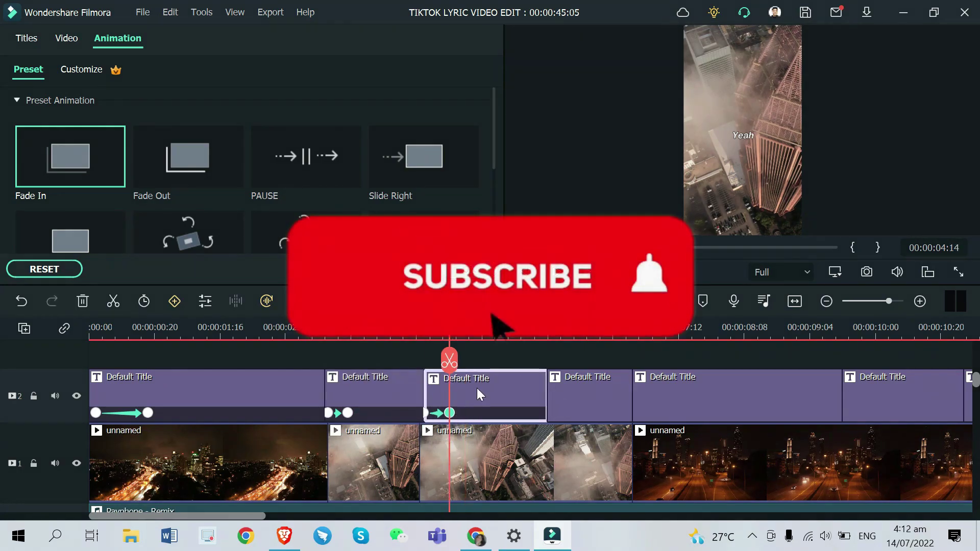
key("space")
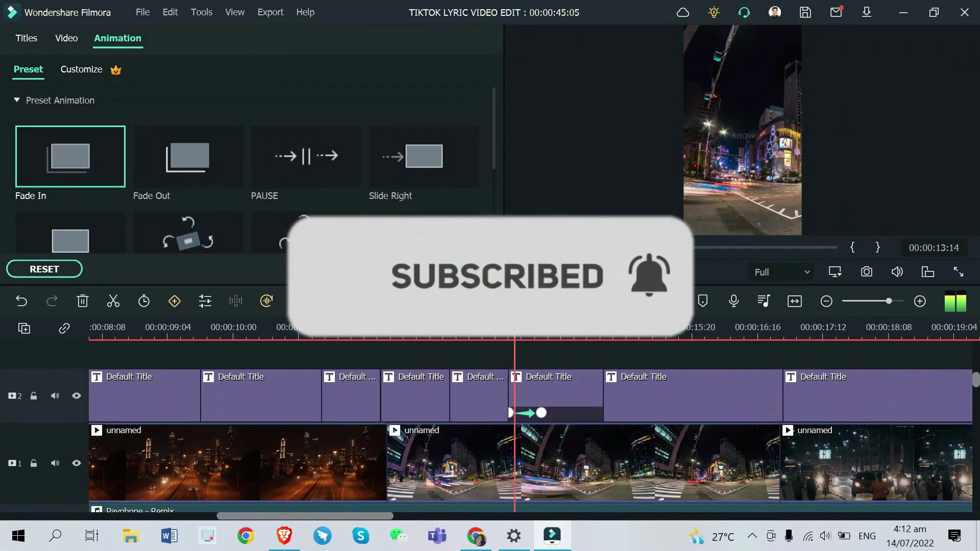
Step: Split the payphone lyric title at 00:00:26:09, making the first part read "Yeah, I'm at a" and the second "payphone", and play it
left_click(779, 332)
key("ctrl+b")
double_click(743, 398)
double_click(839, 398)
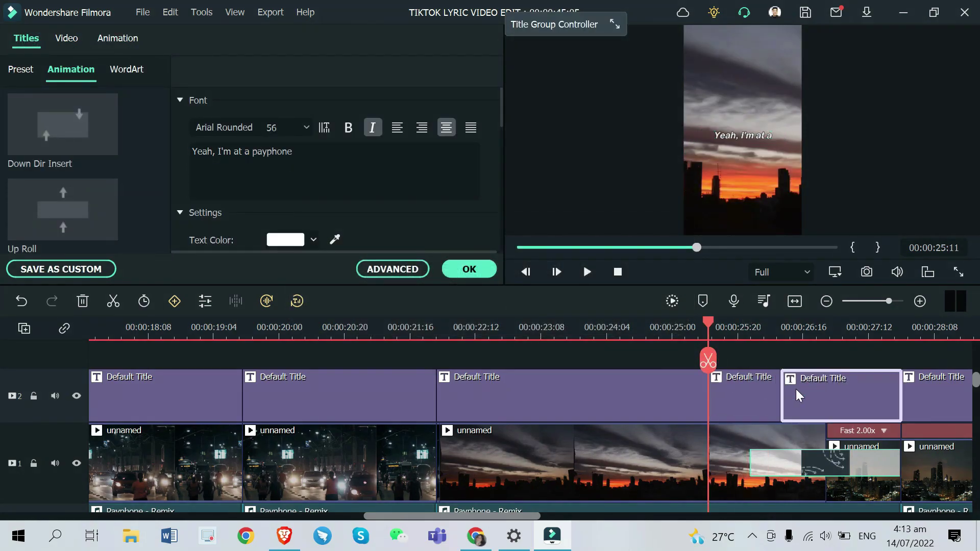
key("ctrl+a")
type("payphone")
left_click(116, 39)
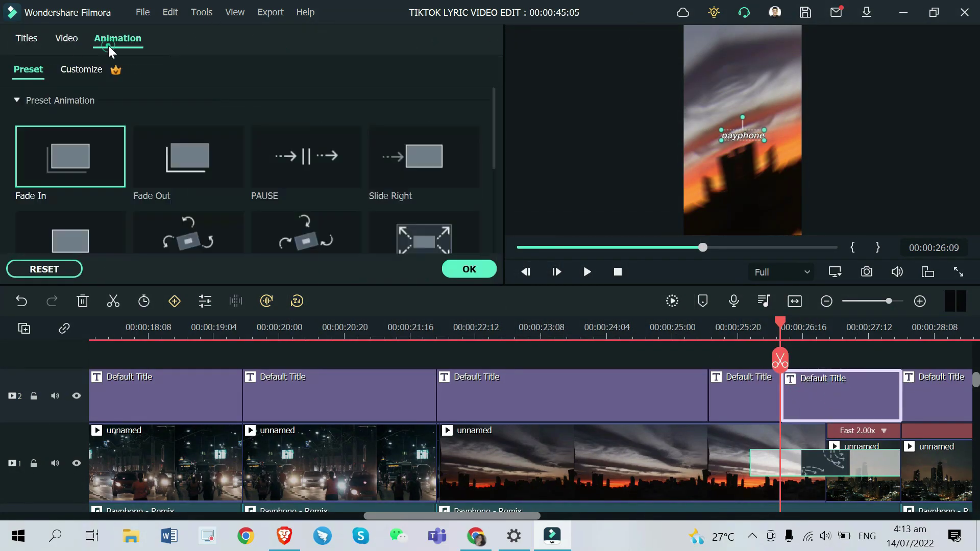
left_click(756, 333)
key("space")
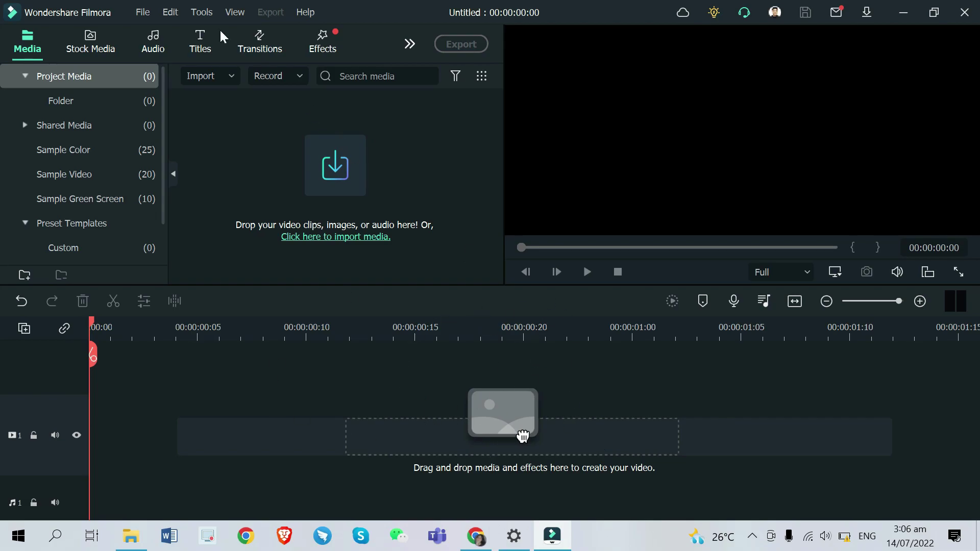
Step: Open the project settings and set the aspect ratio to 9:16 (Portrait)
left_click(142, 12)
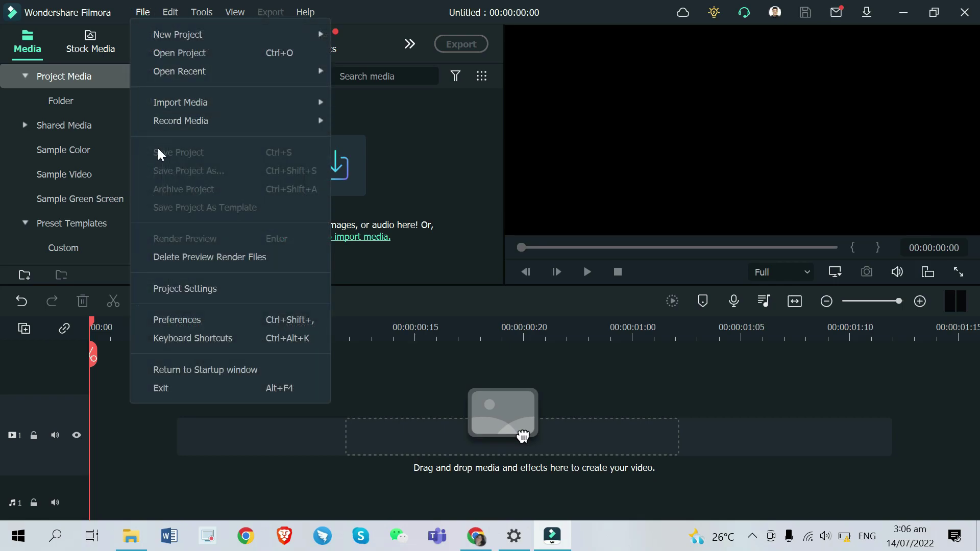
left_click(173, 287)
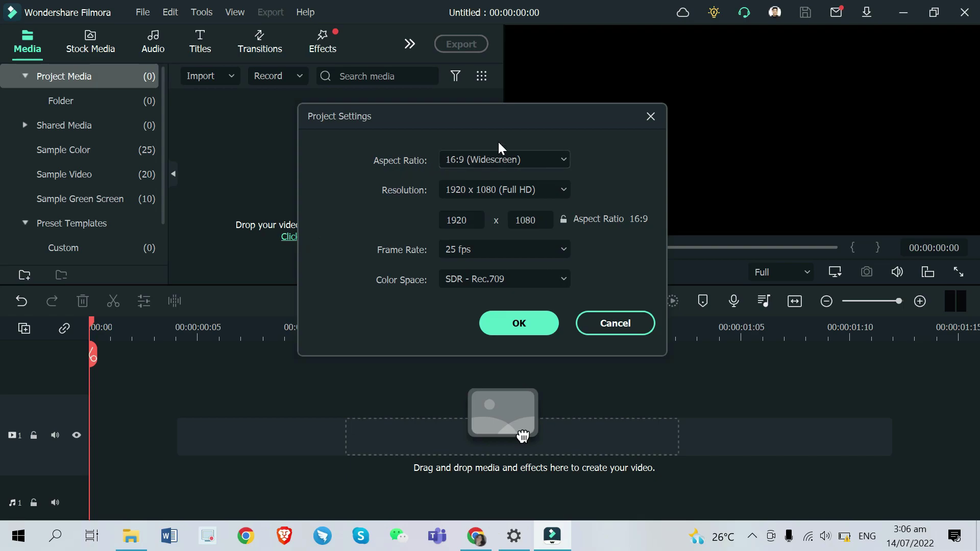
left_click(561, 159)
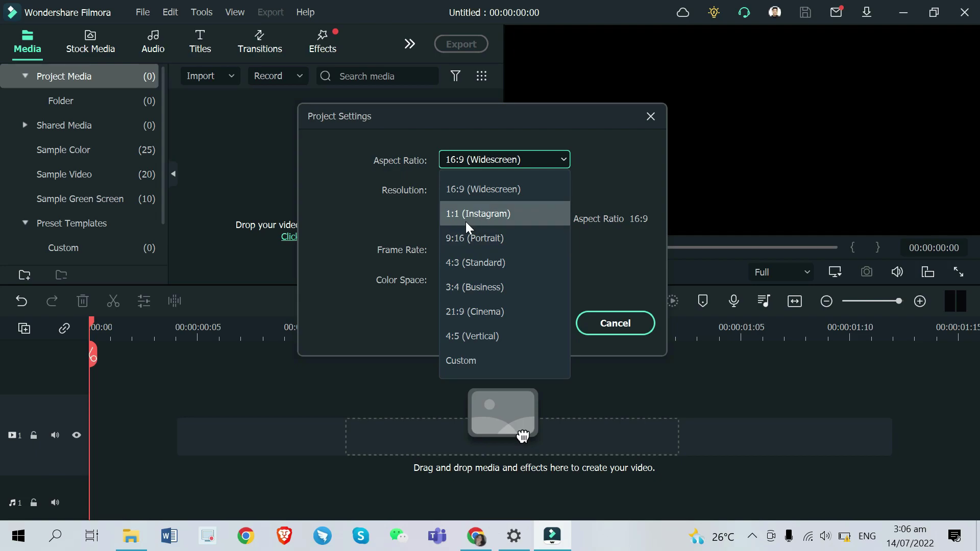
left_click(474, 236)
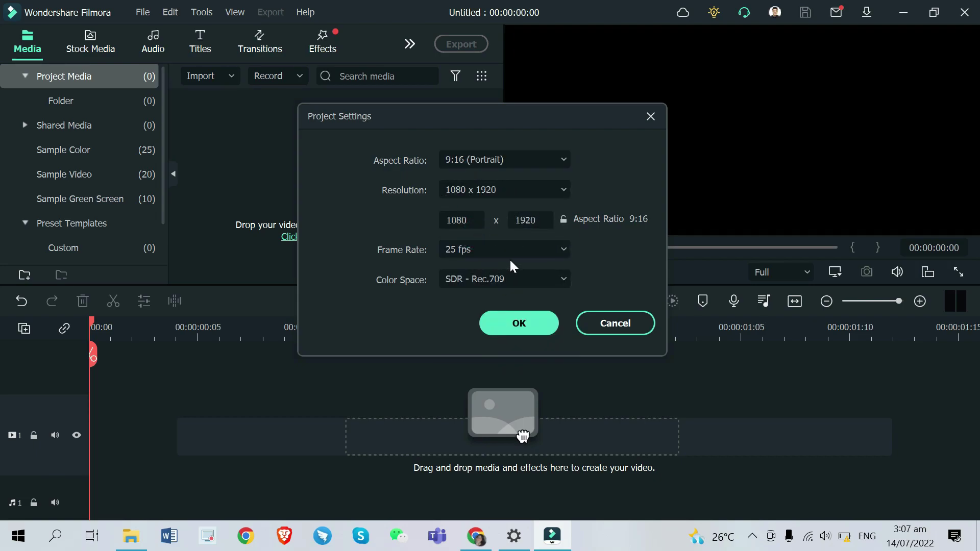
Step: Set the project frame rate to 60 fps and apply the project settings
left_click(519, 247)
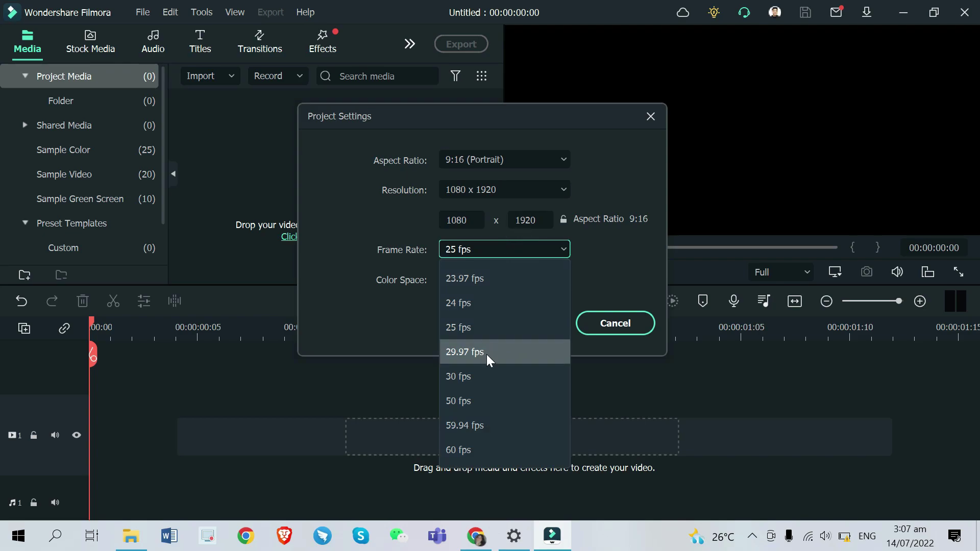
left_click(482, 369)
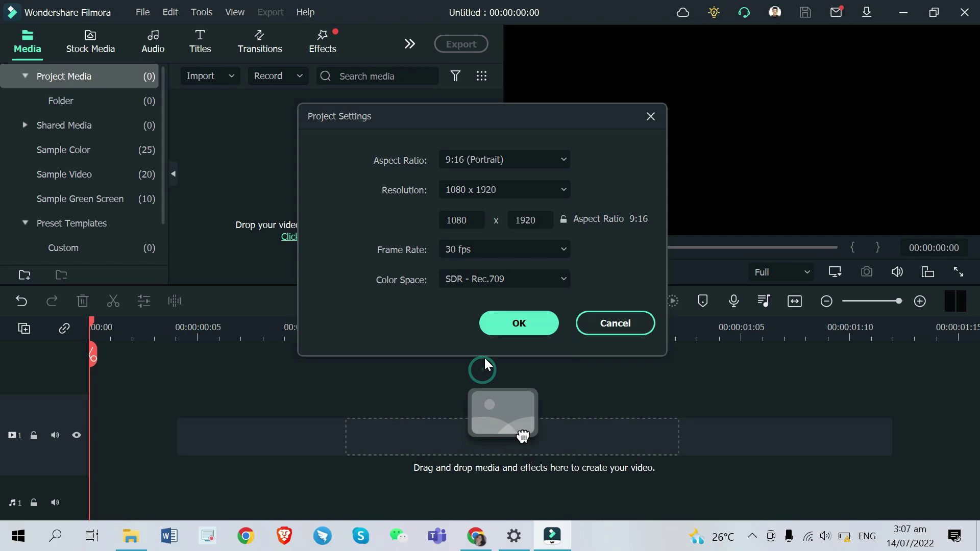
left_click(498, 247)
left_click(483, 446)
left_click(512, 326)
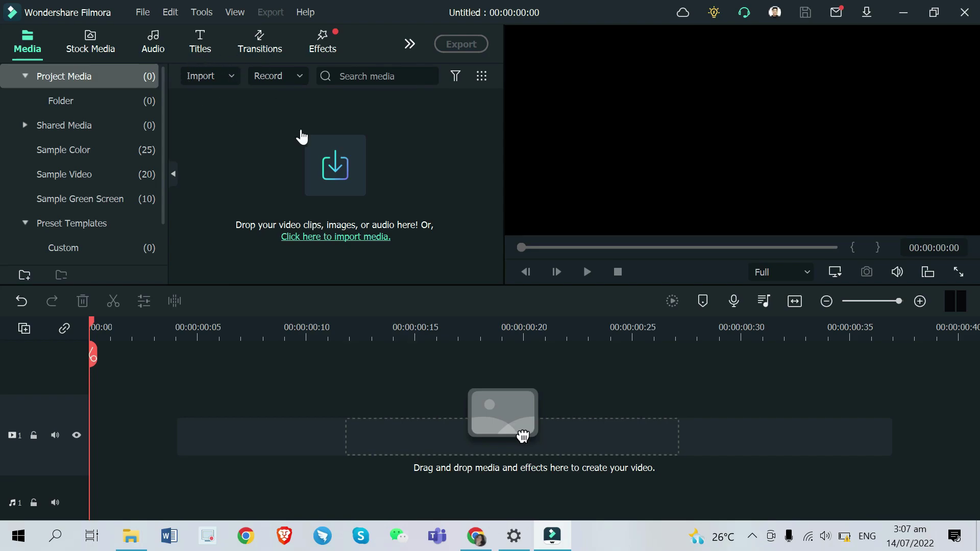
Step: Import Payphone - Remix.mp3 into the project media and listen to its middle and ending
left_click(346, 182)
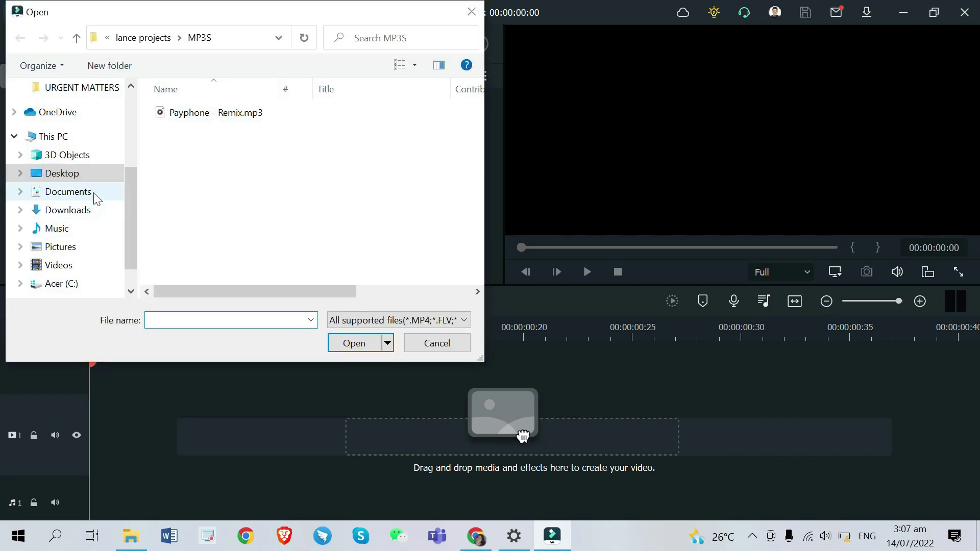
double_click(214, 113)
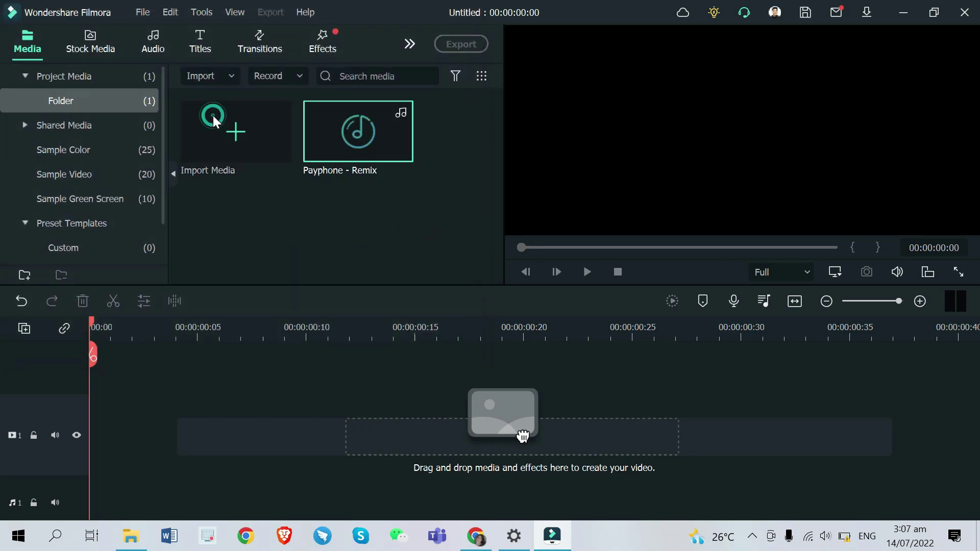
double_click(347, 154)
left_click(717, 247)
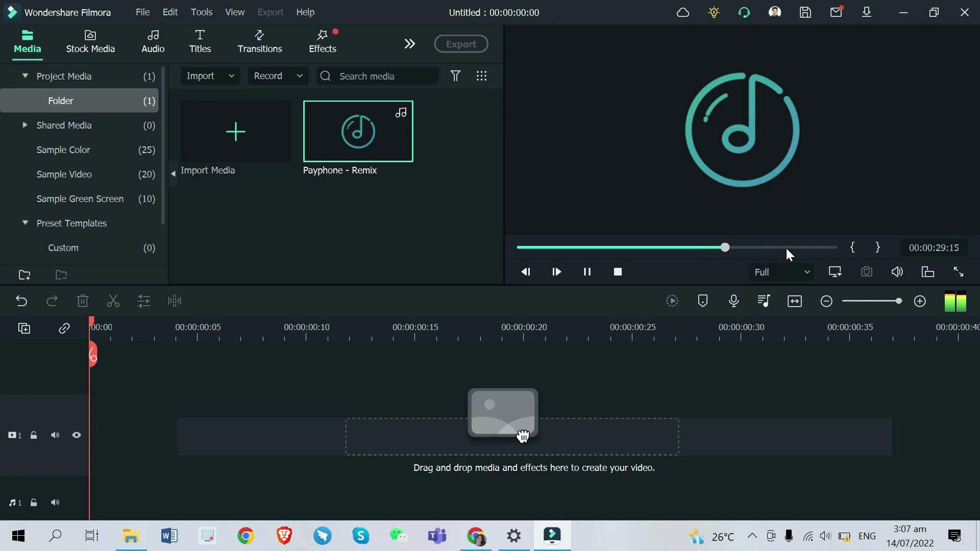
left_click(809, 248)
left_click(587, 271)
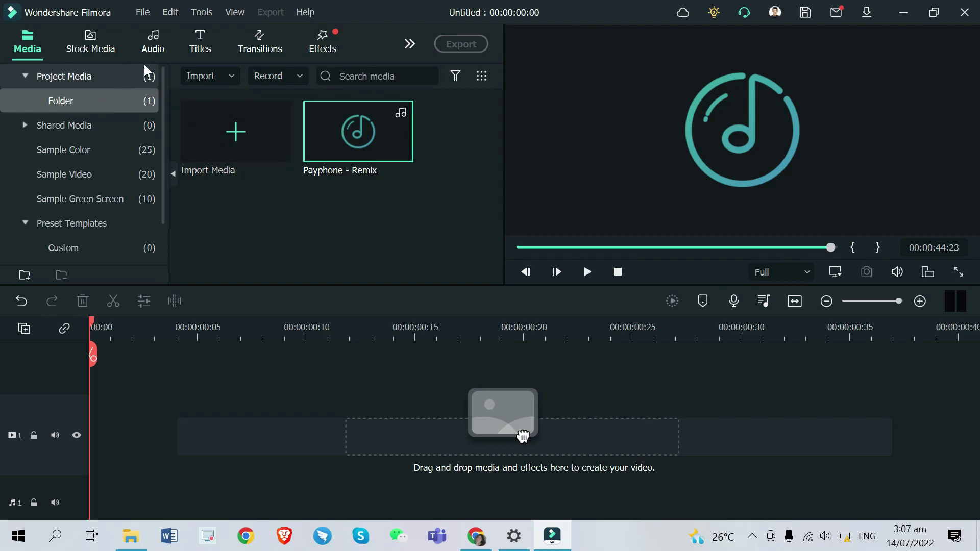
left_click_drag(161, 82, 161, 71)
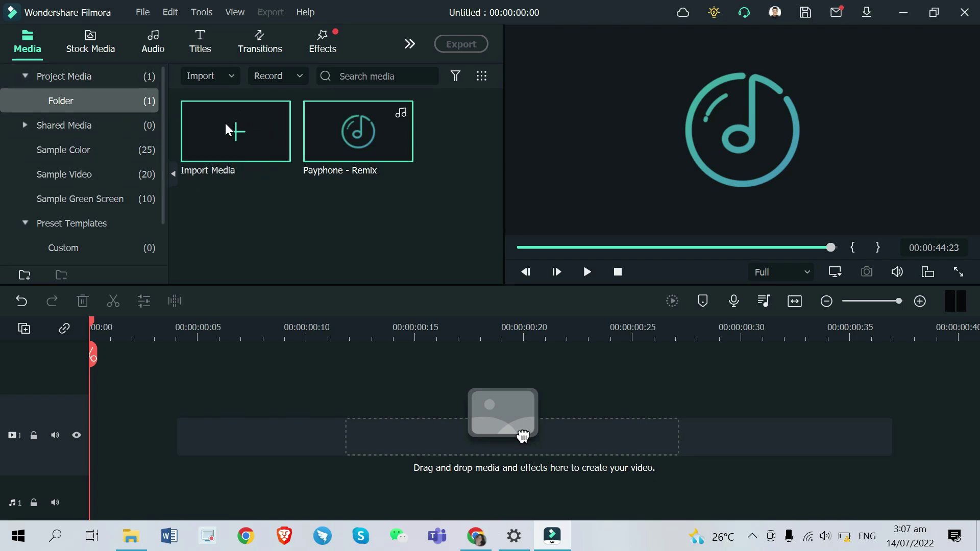
Step: Search the Pixabay stock videos for "buildings" and browse the clips
left_click(95, 47)
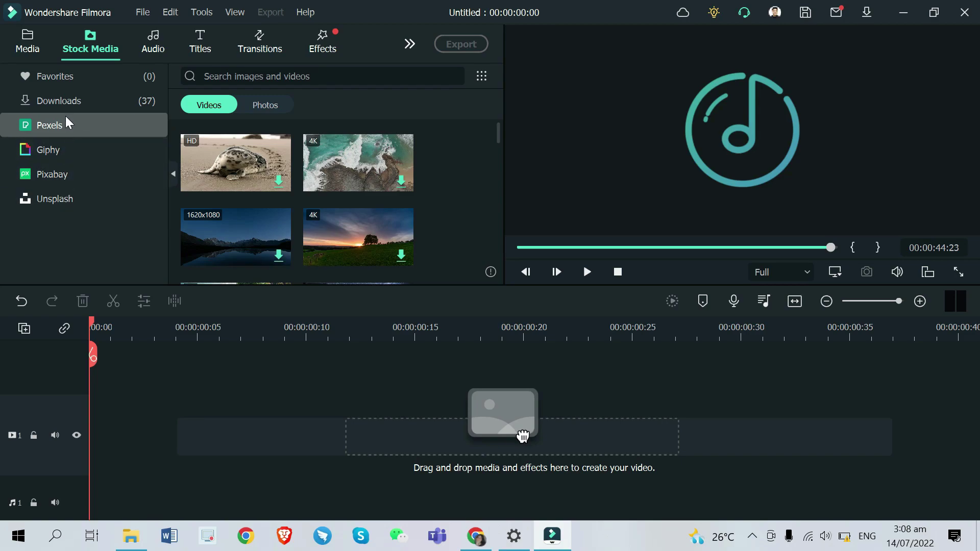
left_click(60, 176)
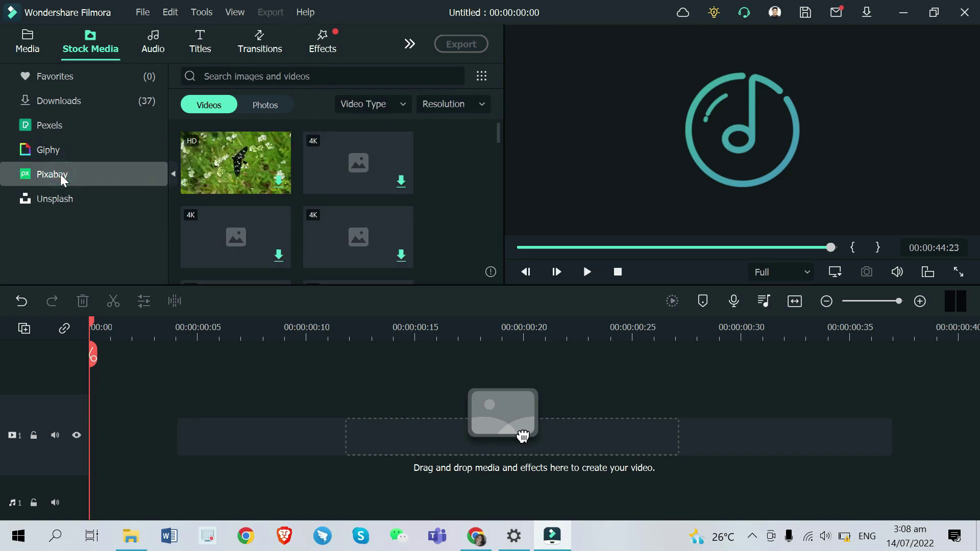
scroll(287, 186, "down", 5)
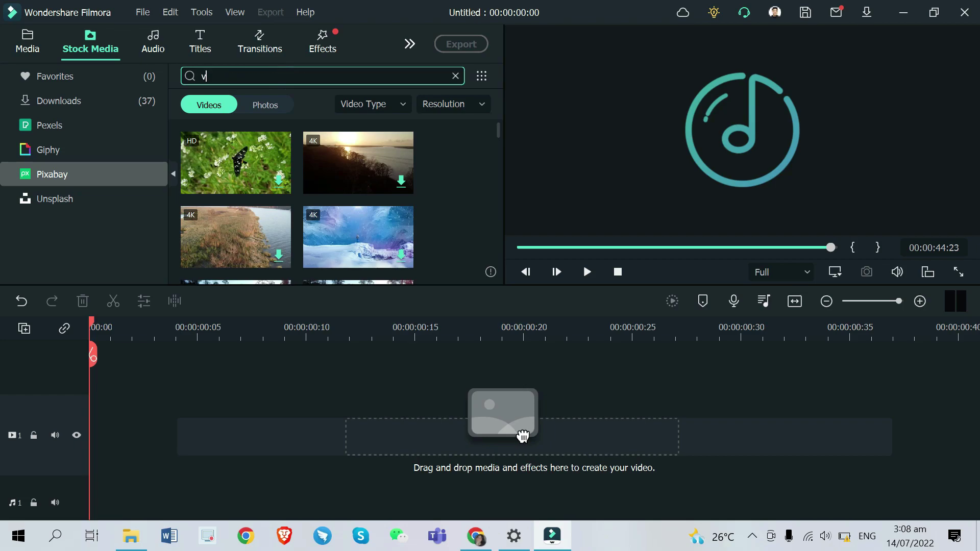
type("ngs")
key("Return")
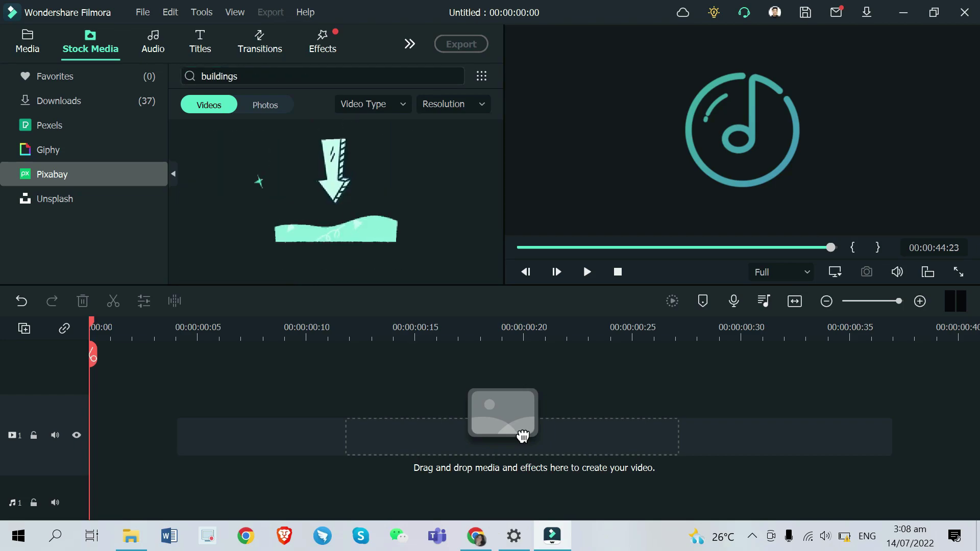
scroll(304, 172, "down", 3)
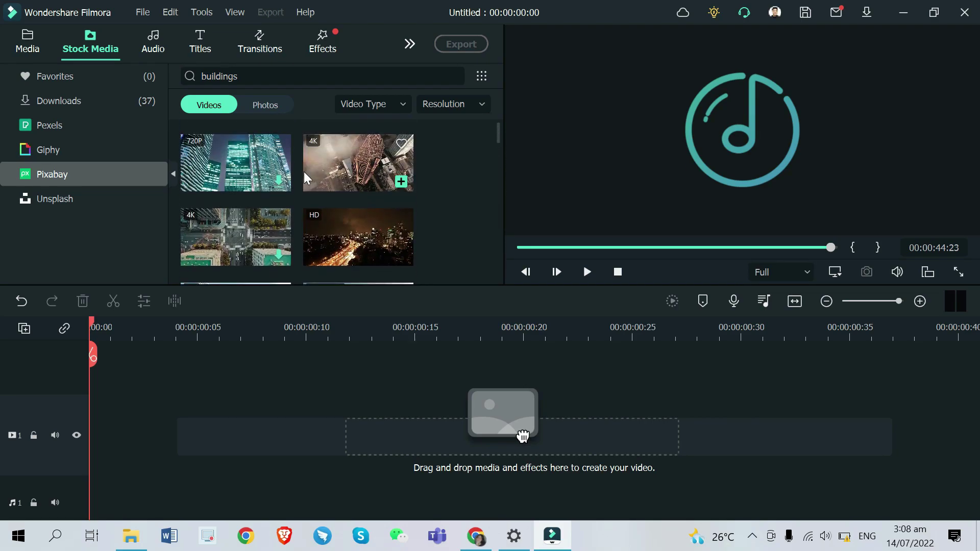
Step: Find a "night city" video on Pexels and place the HD city lights clip directly after the first clip on the video track
left_click(133, 127)
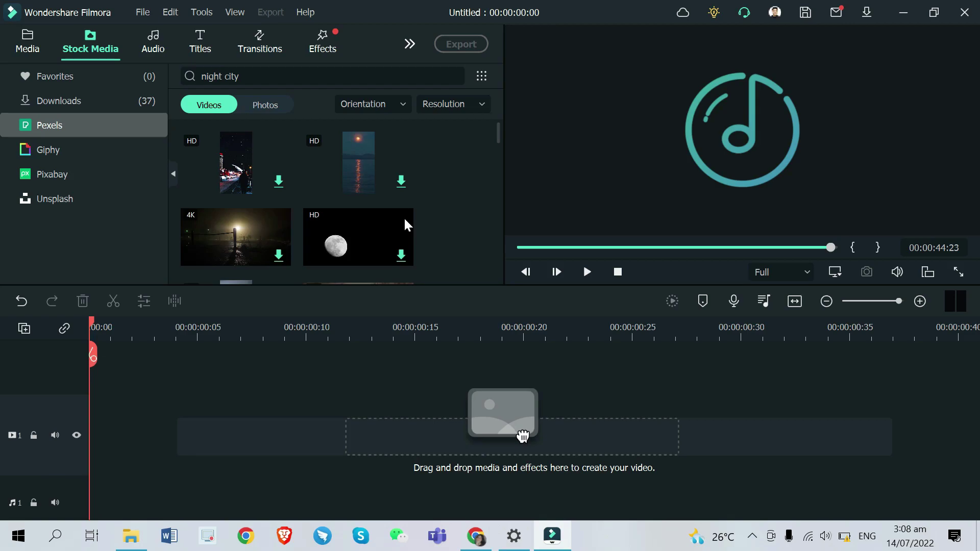
scroll(404, 219, "down", 2)
left_click_drag(357, 158, 311, 437)
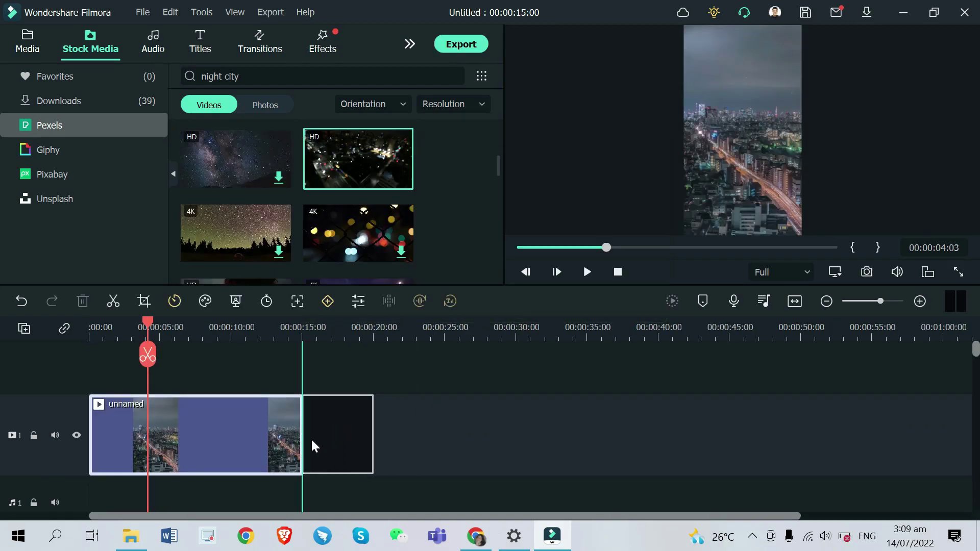
left_click(357, 329)
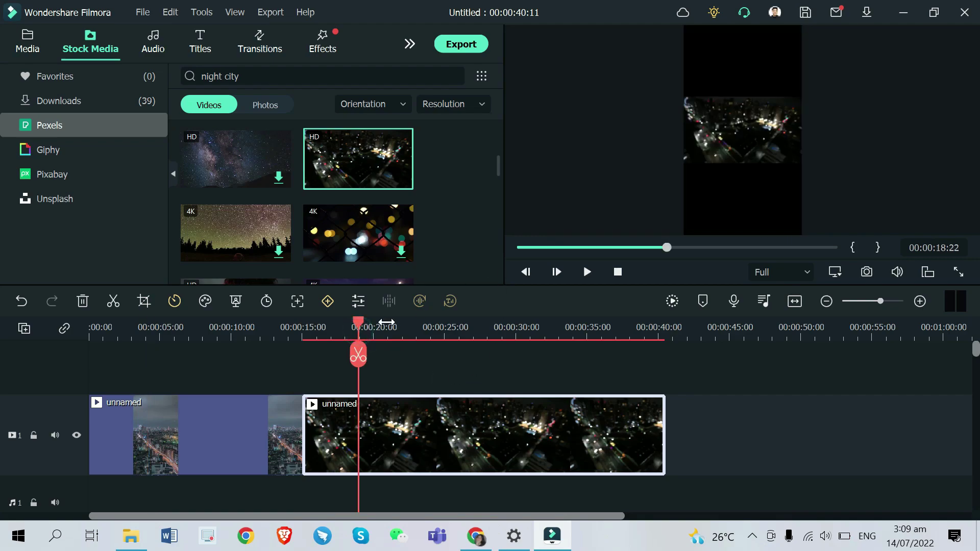
Step: Crop the city lights clip to a 9:16 ratio, with the crop frame at the left edge of the picture
left_click(145, 302)
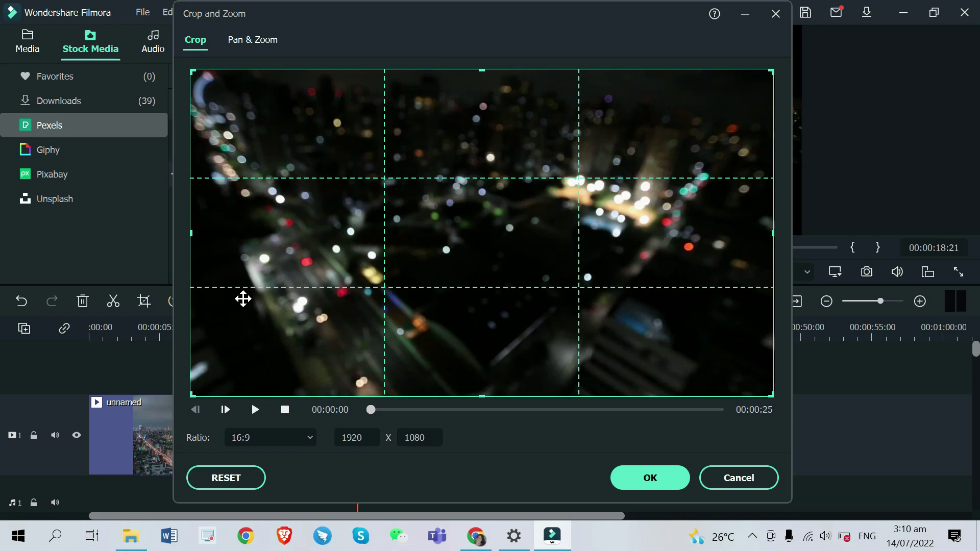
left_click(247, 438)
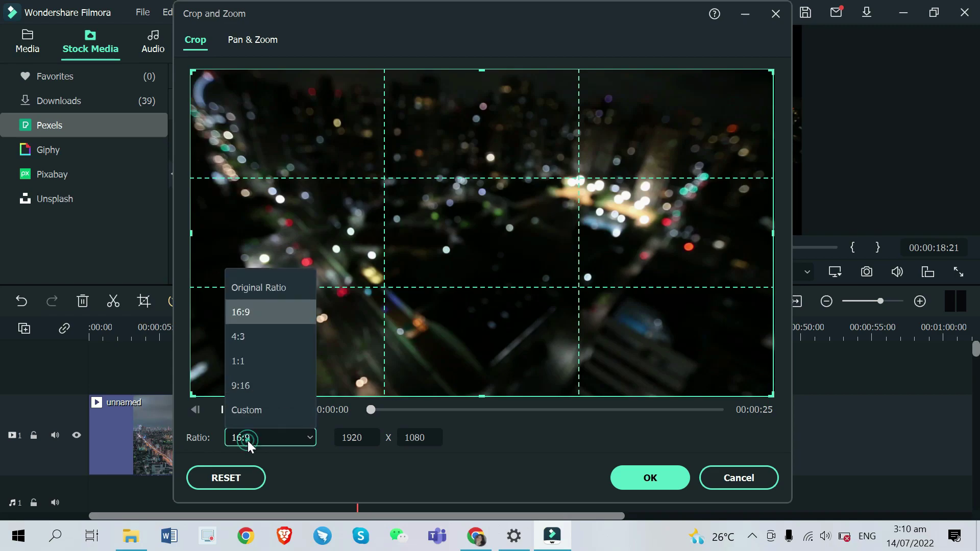
left_click(249, 378)
left_click_drag(494, 271, 295, 310)
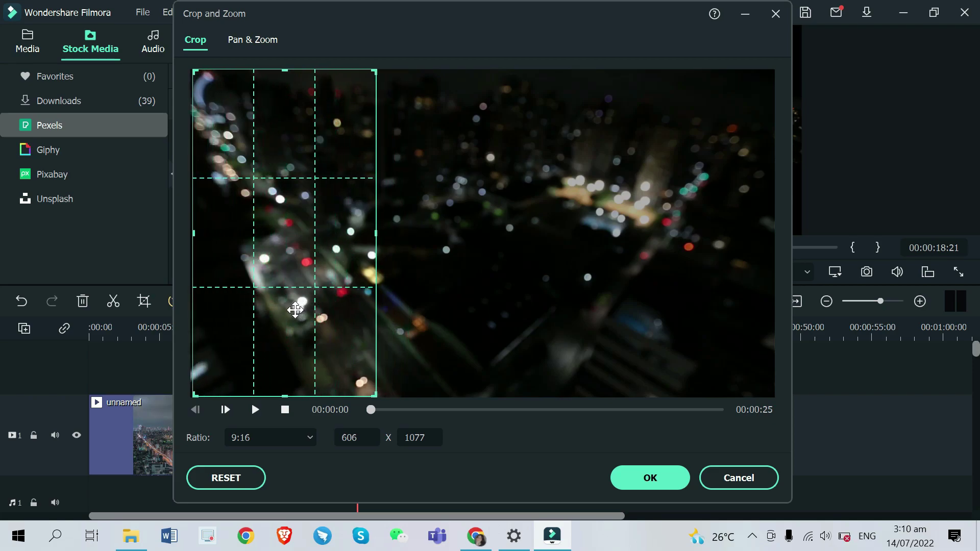
left_click(674, 472)
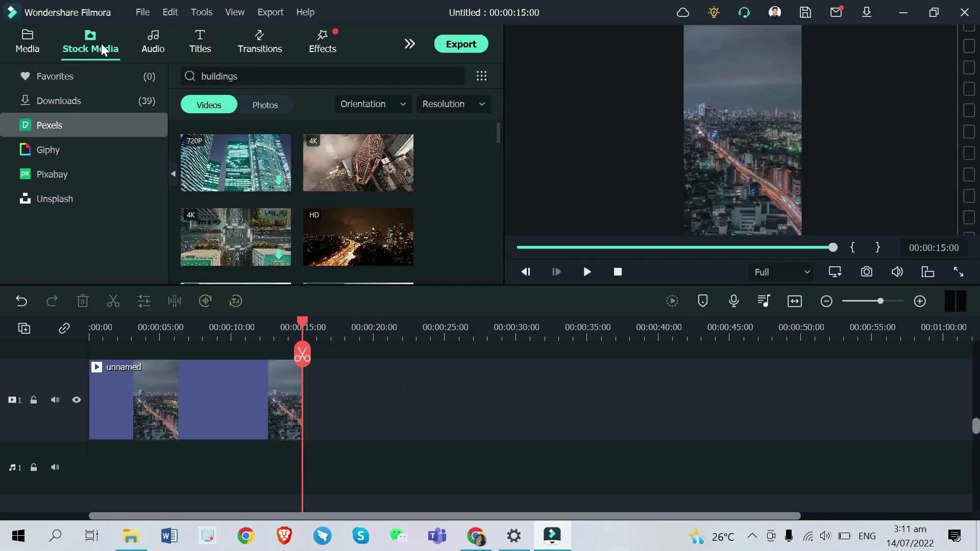
Step: Place the Payphone - Remix song at the start of the audio track and play the opening seconds with the first video clip
left_click(29, 39)
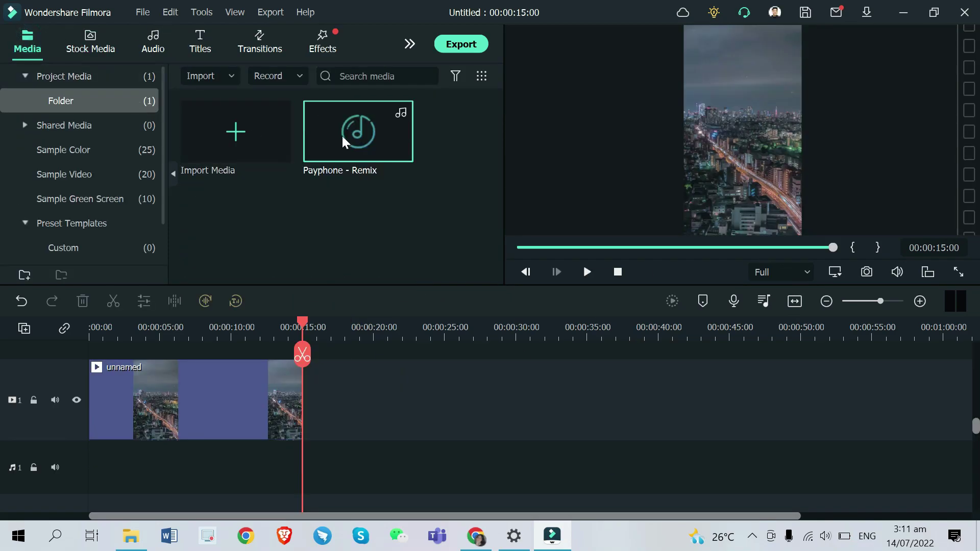
left_click_drag(352, 127, 72, 431)
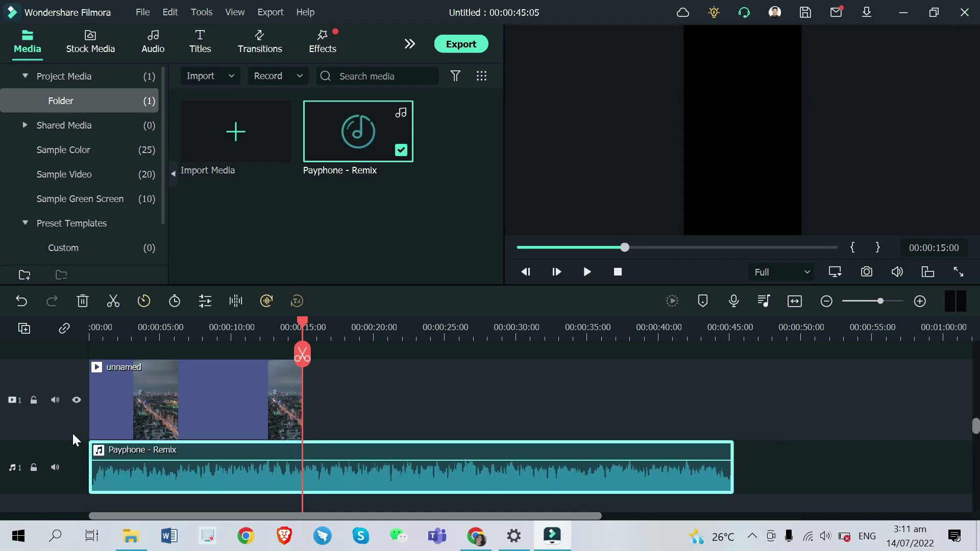
key("space")
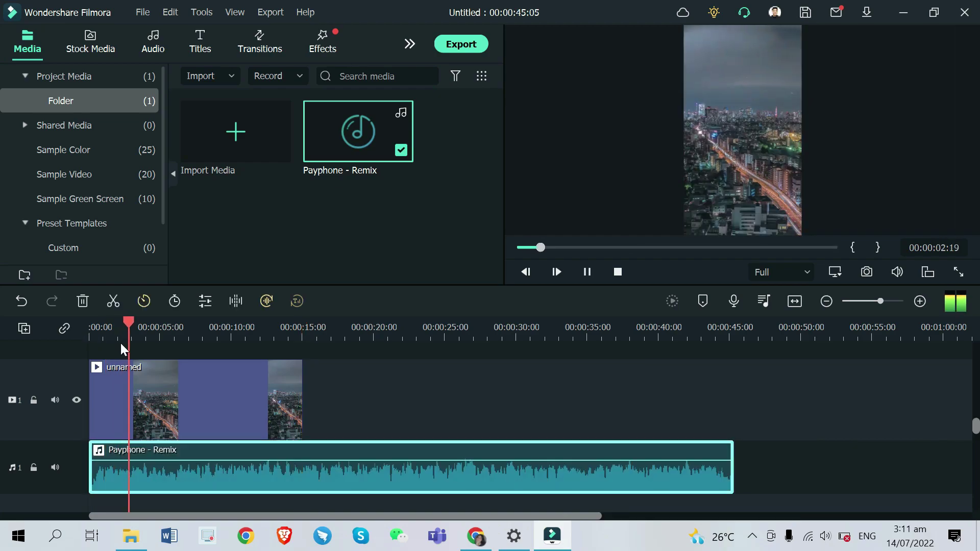
key("space")
left_click(177, 400)
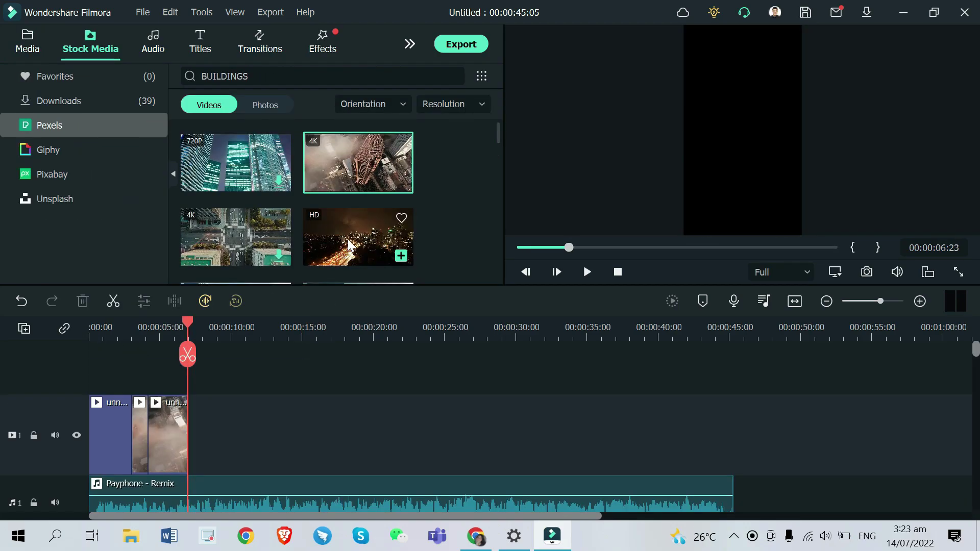
Step: Play the opening clips and set the third clip, the aerial tower shot, to end at 00:00:07:06
left_click_drag(150, 487, 137, 488)
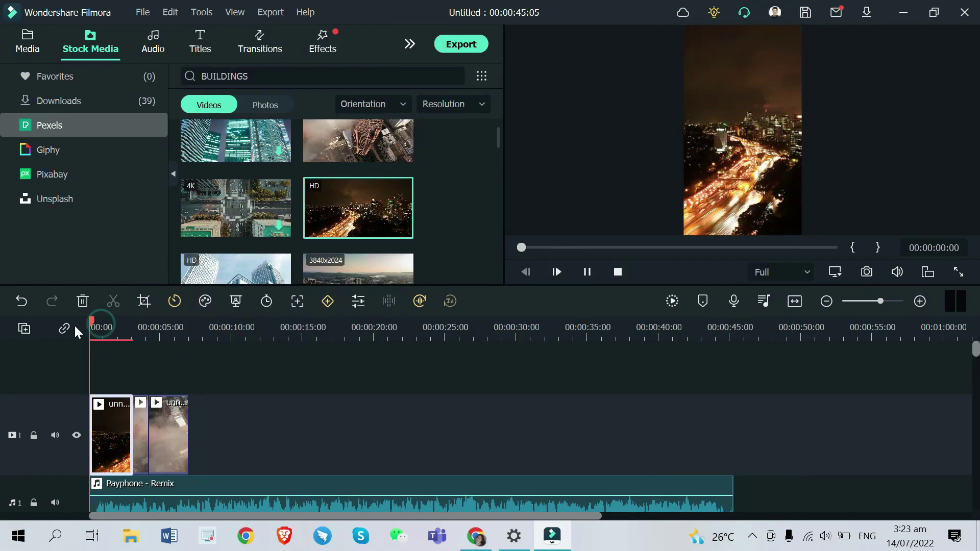
left_click_drag(153, 326, 186, 328)
left_click_drag(179, 434, 191, 434)
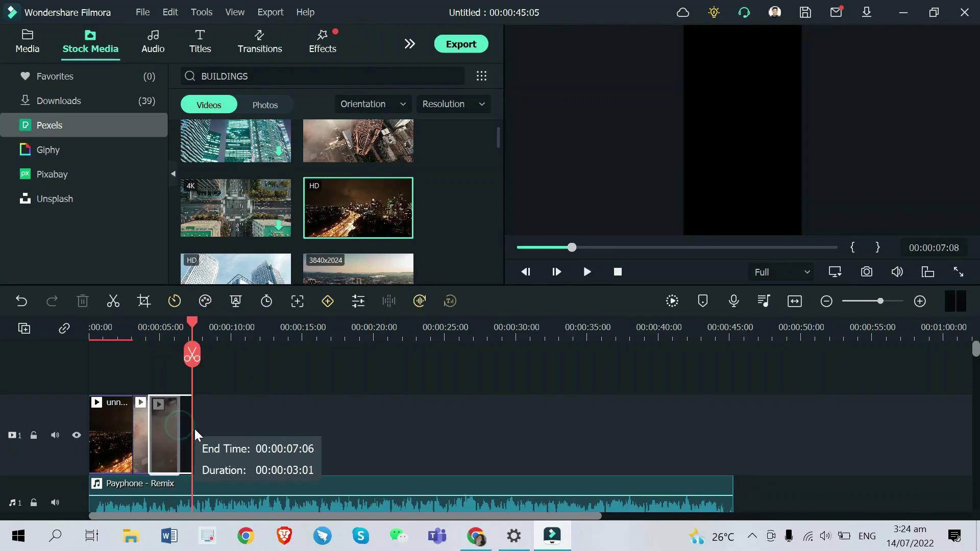
Step: Place a night city road clip from the Pexels building videos directly after the aerial tower clip and crop it to fill the portrait frame
scroll(342, 135, "down", 10)
left_click_drag(357, 168, 196, 427)
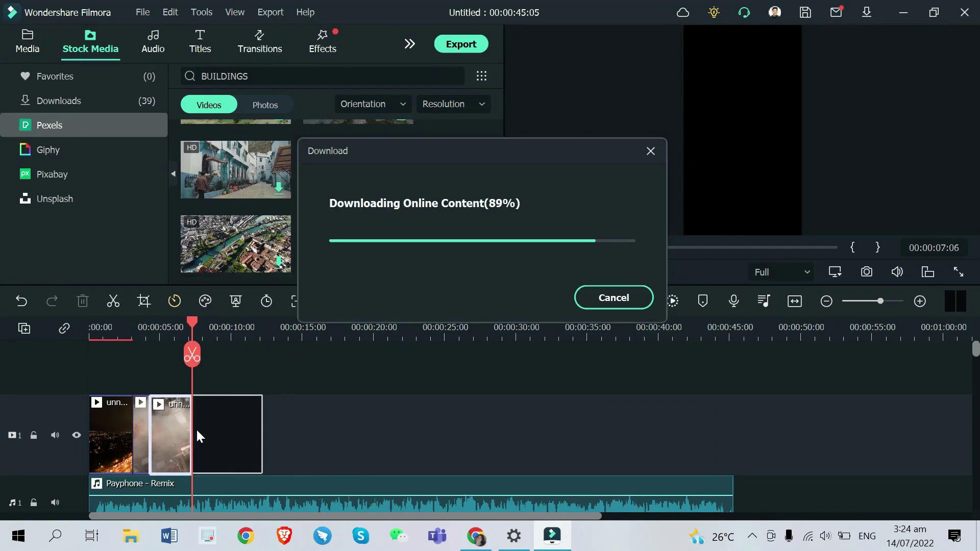
double_click(196, 428)
key("alt+c")
key("Return")
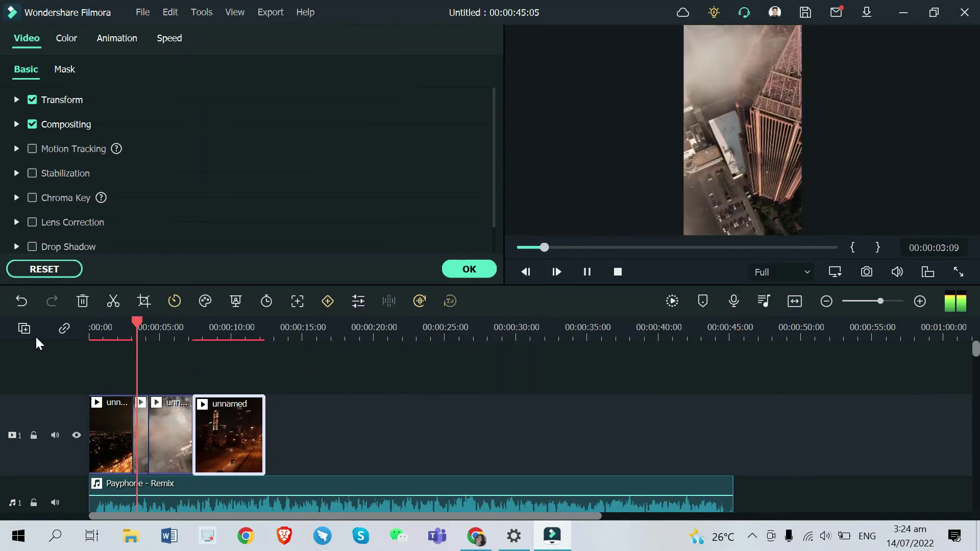
left_click(187, 440)
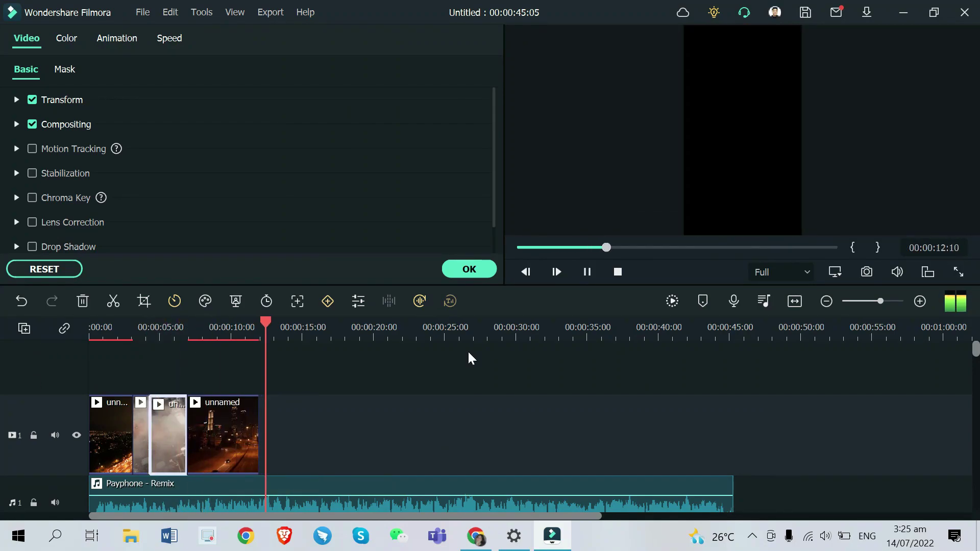
left_click(469, 269)
left_click_drag(235, 153, 260, 424)
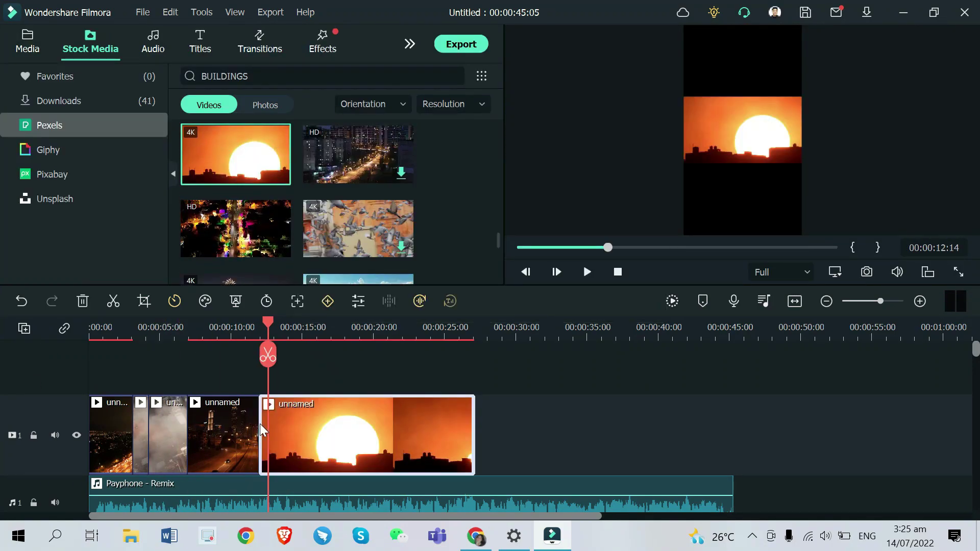
key("alt+c")
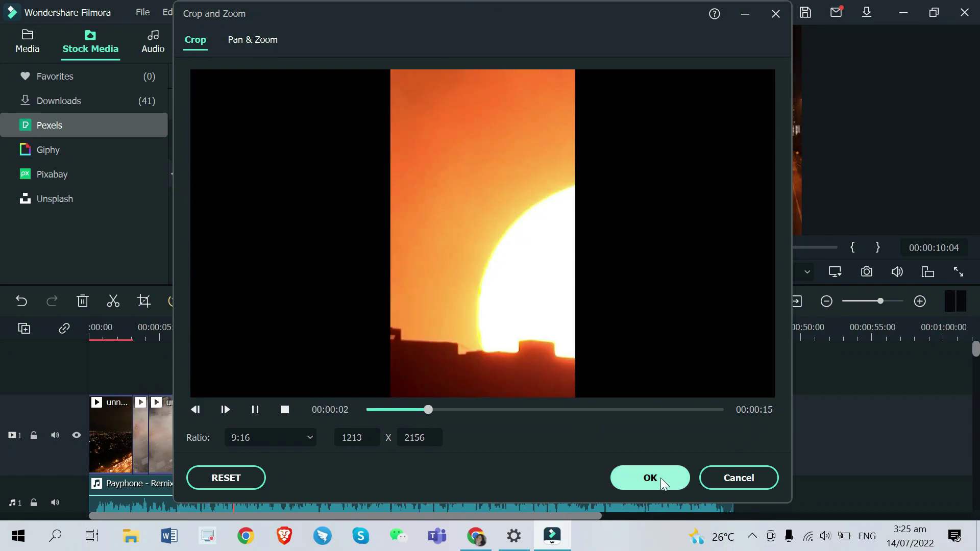
key("Return")
key("Delete")
Step: Place the 2K night intersection clip directly after the night road clip, crop it to 9:16 and play the sequence from near the start
scroll(424, 182, "down", 10)
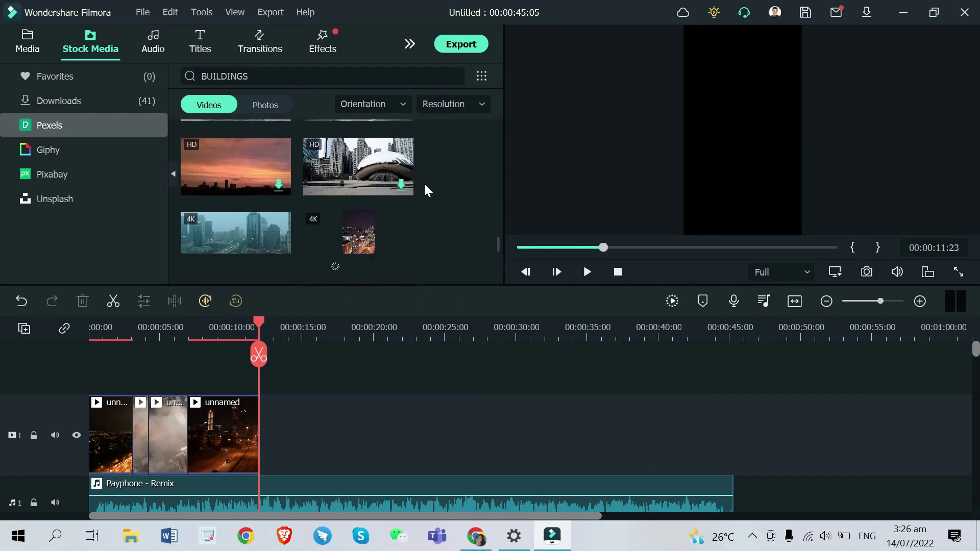
double_click(358, 153)
left_click_drag(552, 216, 306, 452)
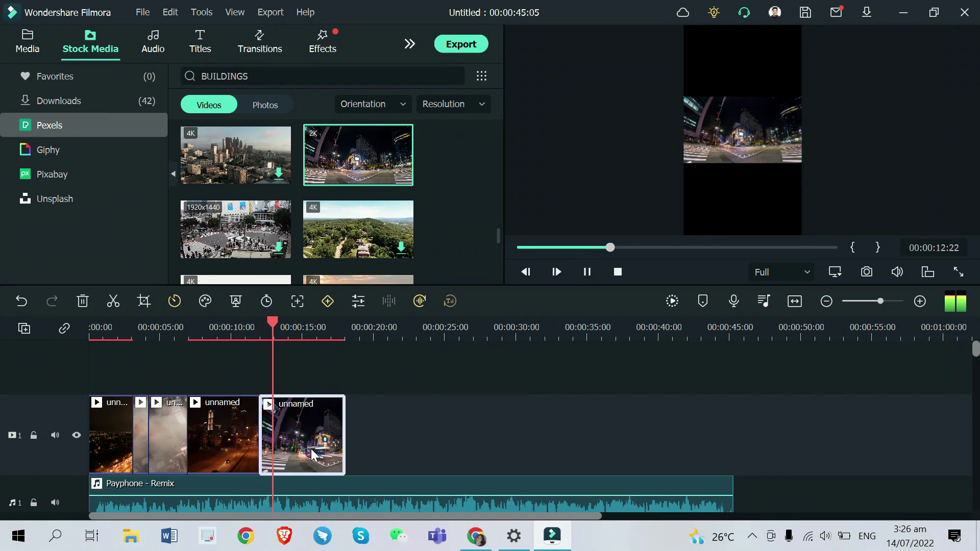
key("alt+c")
left_click(262, 435)
left_click(650, 477)
left_click(100, 333)
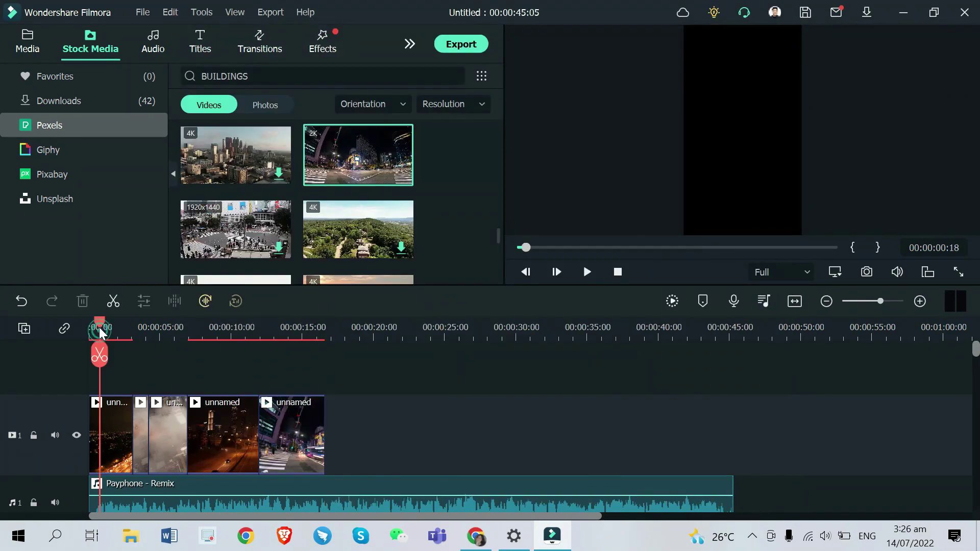
key("space")
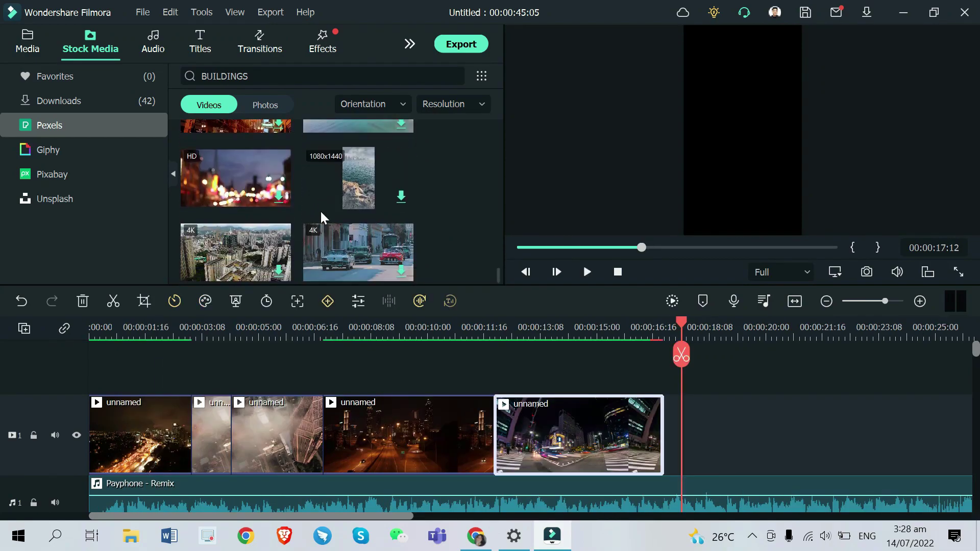
Step: Place the HD night street traffic clip directly after the intersection clip and crop it to a 9:16 ratio
left_click_drag(234, 204, 817, 434)
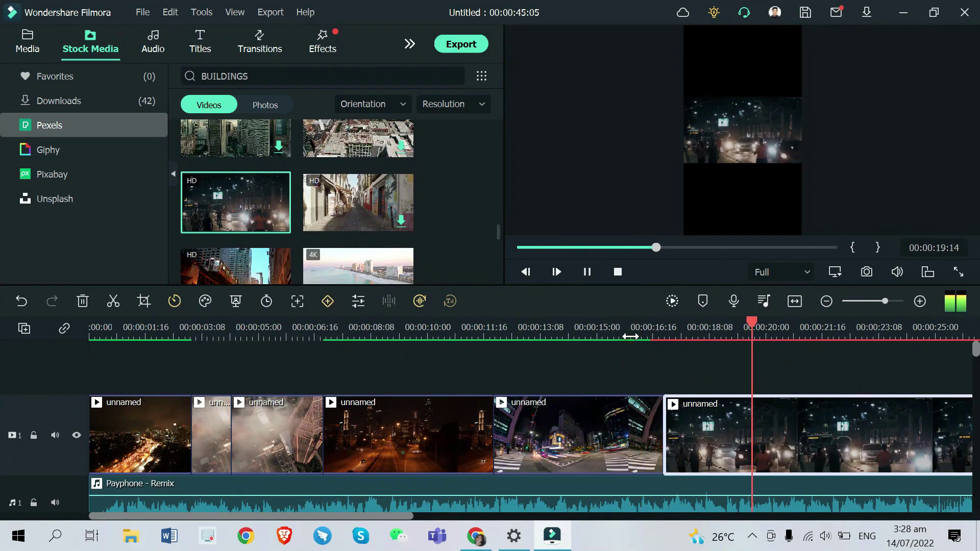
key("alt+c")
left_click(270, 437)
left_click(280, 350)
left_click(650, 477)
left_click(466, 269)
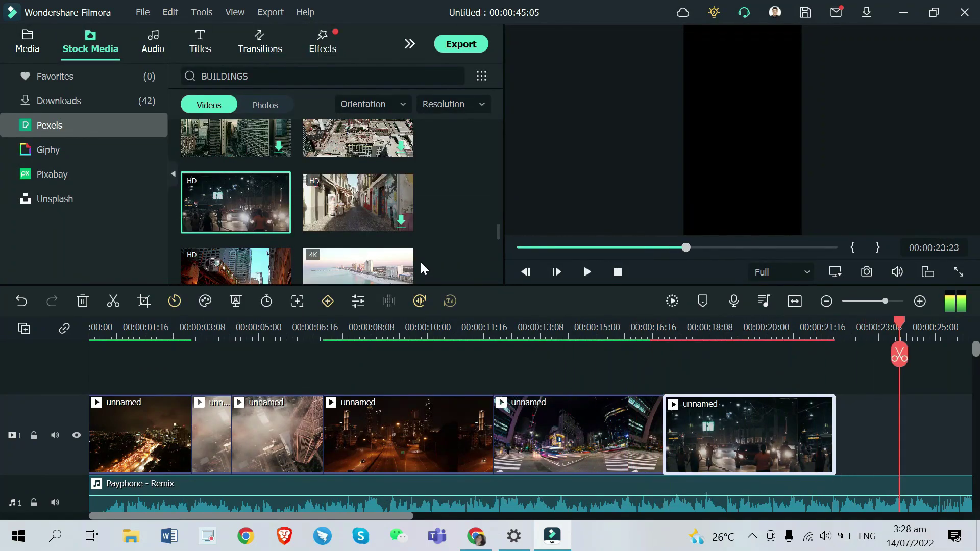
Step: Place a red sunset skyline clip directly after the street traffic clip, crop it to 9:16 and play it back
scroll(421, 269, "down", 3)
left_click_drag(352, 189, 508, 406)
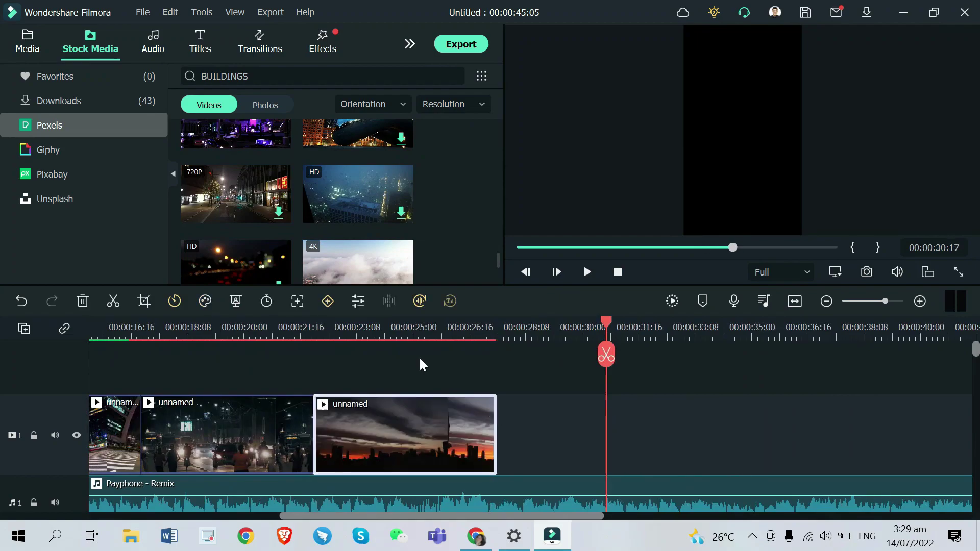
key("alt+c")
left_click(265, 436)
left_click(281, 350)
left_click(650, 477)
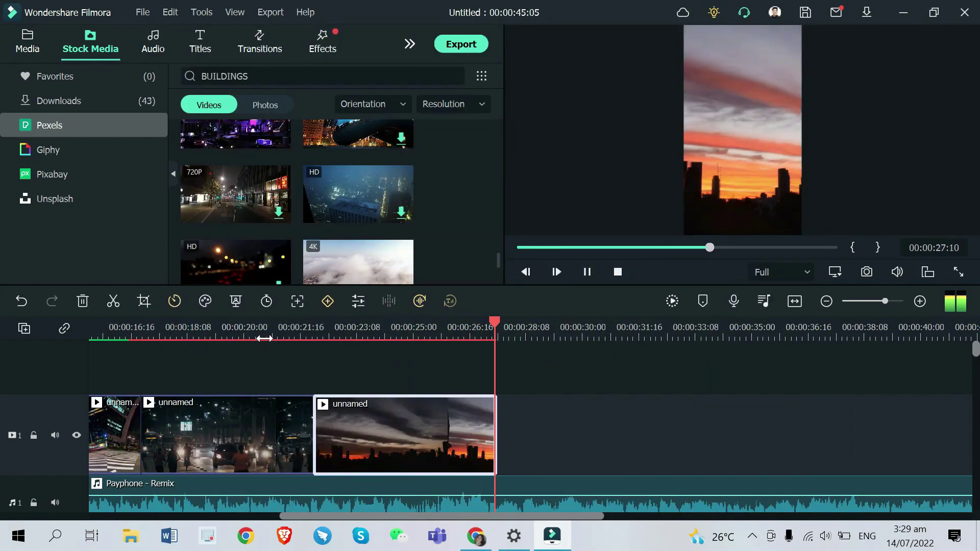
key("space")
Step: Find a dusk city skyline video on Pexels, place it directly after the sunset clip and crop it to fill the portrait frame
left_click(268, 145)
left_click(613, 280)
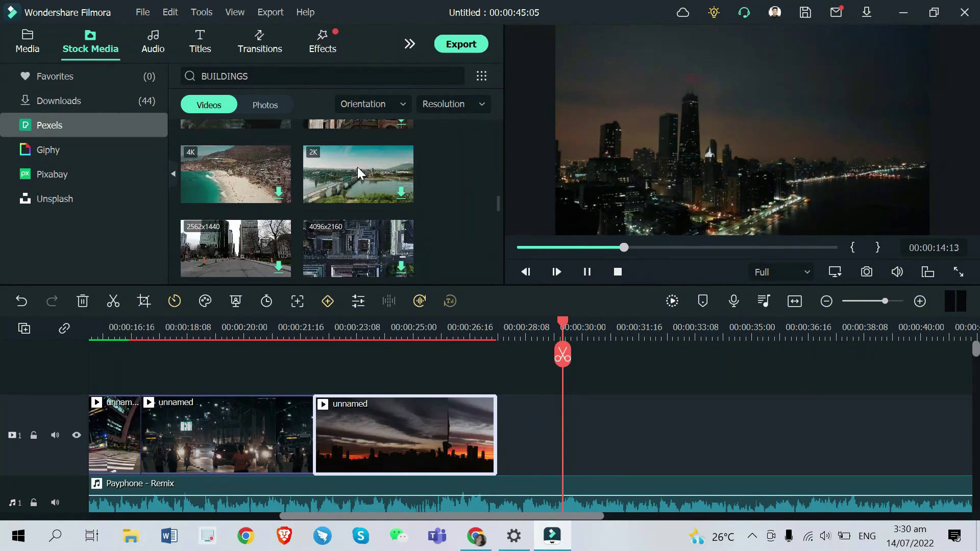
left_click(357, 166)
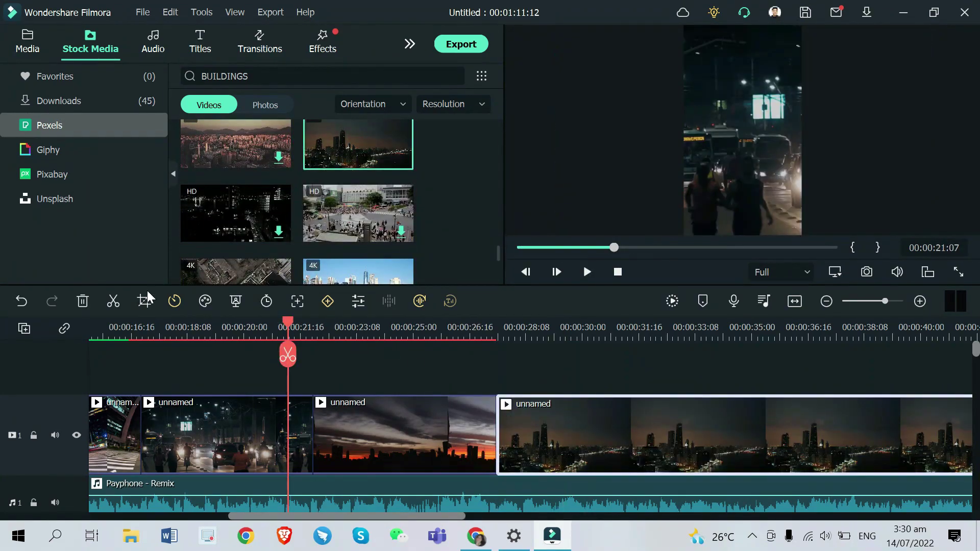
left_click(144, 300)
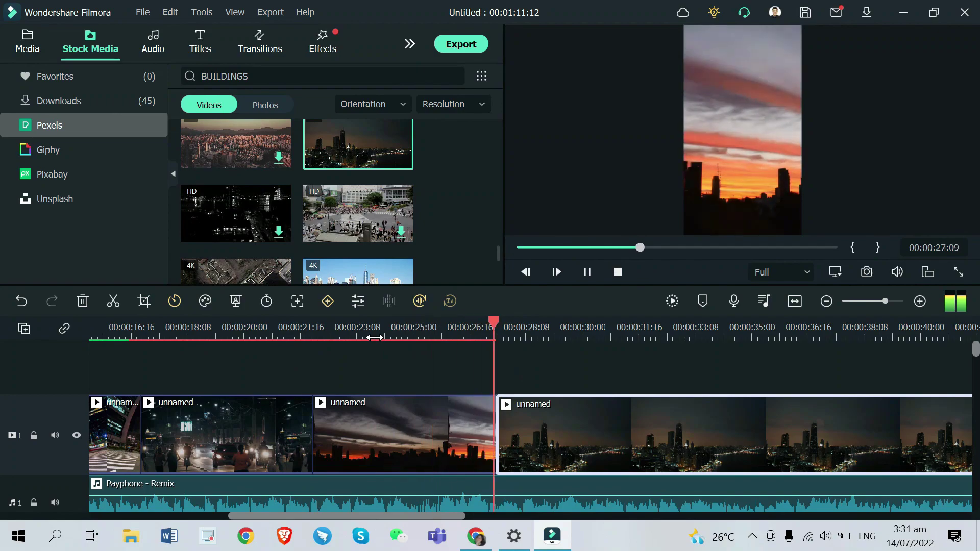
Step: Add the Cross Roll 2 transition from the Speed Blur category between the sunset and dusk skyline clips and play it
left_click(259, 43)
scroll(323, 159, "down", 6)
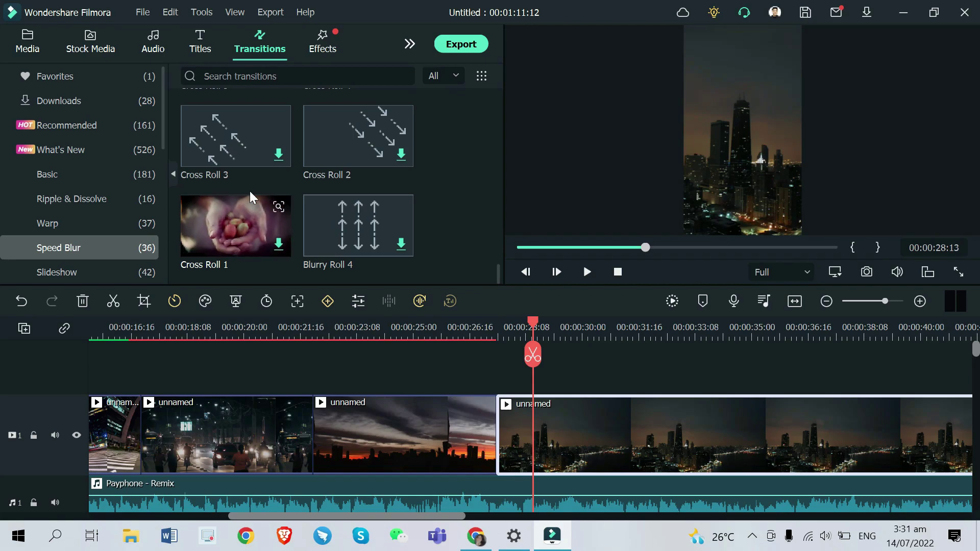
left_click_drag(314, 160, 496, 433)
key("space")
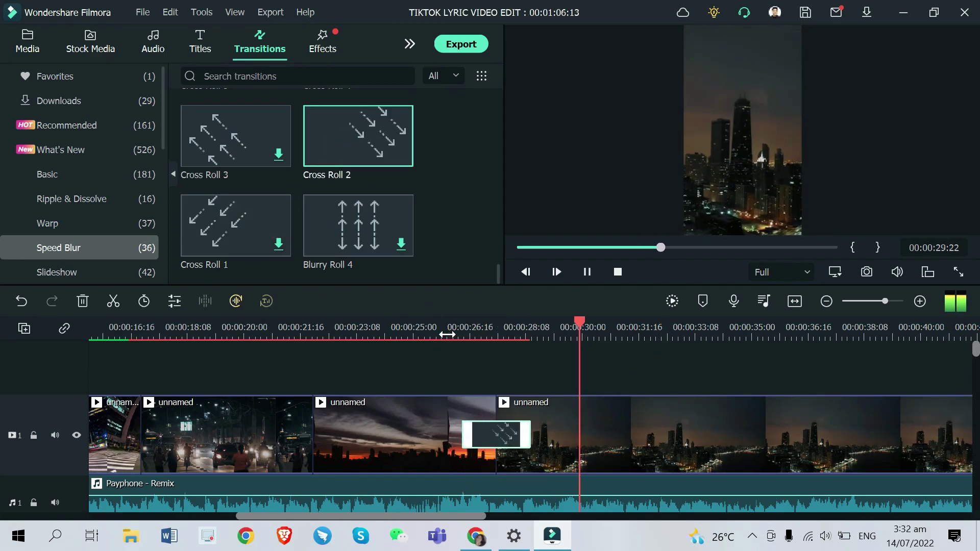
Step: Split the dusk skyline clip near the end of the song and delete the excess footage after the cut
scroll(448, 336, "down", 3)
left_click(579, 354)
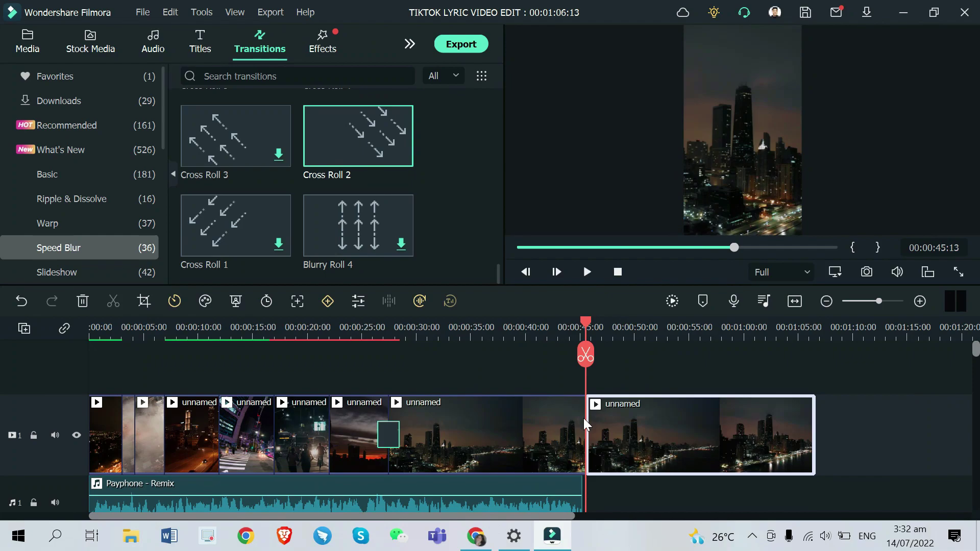
right_click(584, 422)
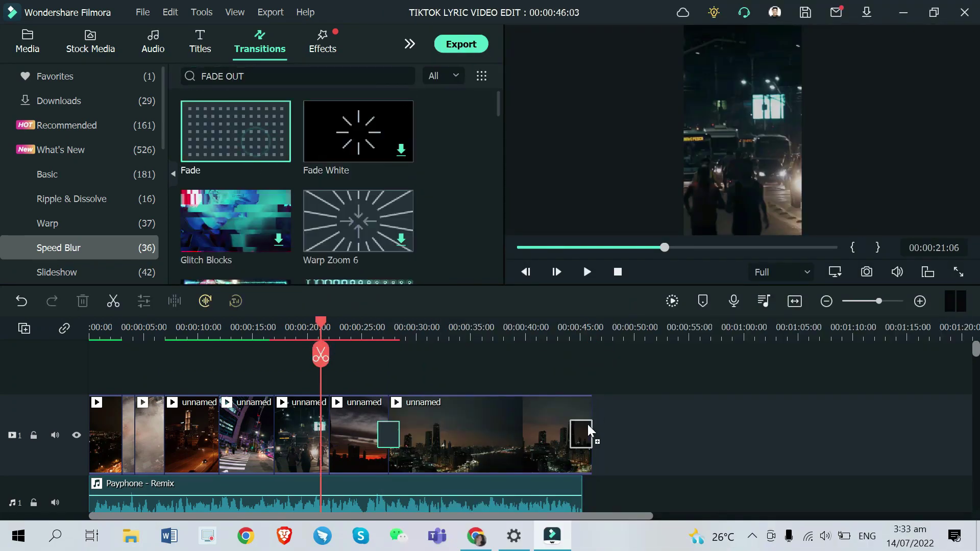
Step: Apply the Fade transition at the end of the dusk skyline clip and trim the clip to finish with the song
left_click(536, 330)
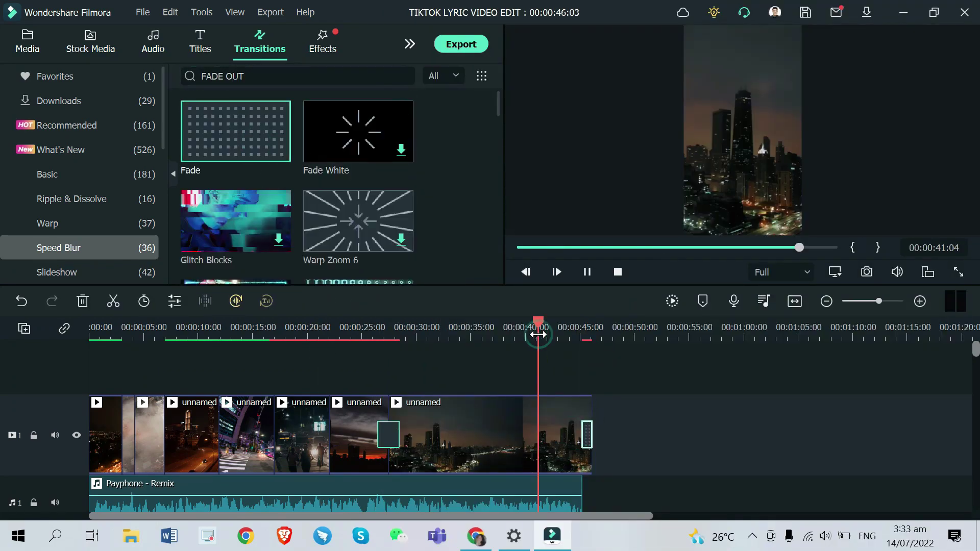
left_click_drag(589, 434, 581, 434)
left_click(357, 329)
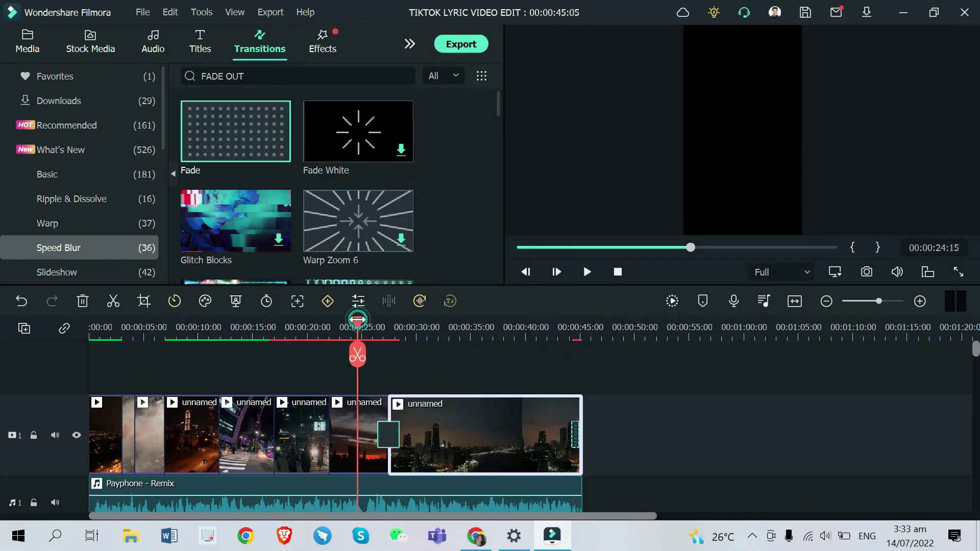
Step: Browse more transitions in the library and its categories, previewing Dispersion Blur
scroll(350, 153, "down", 5)
left_click(217, 136)
scroll(109, 220, "down", 4)
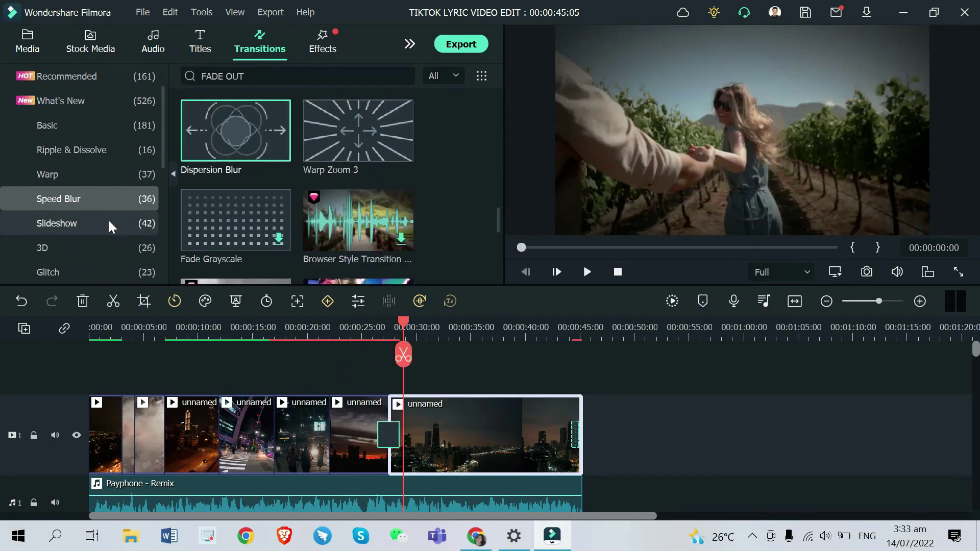
scroll(306, 128, "up", 3)
left_click(71, 176)
left_click(59, 150)
scroll(318, 162, "down", 4)
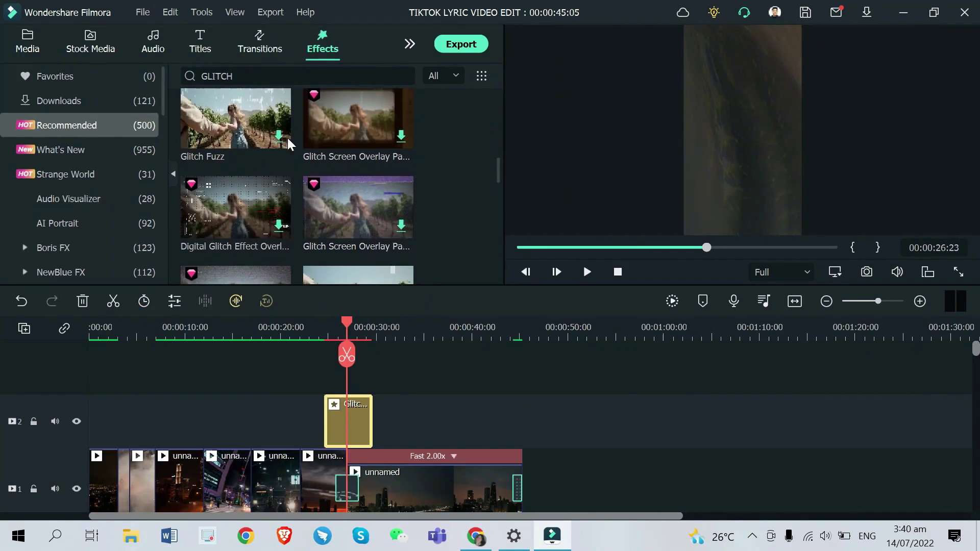
Step: Preview overlays among the glitch effects and search the effects library again for "glitch"
left_click(287, 138)
scroll(329, 232, "down", 5)
left_click(296, 76)
left_click(357, 108)
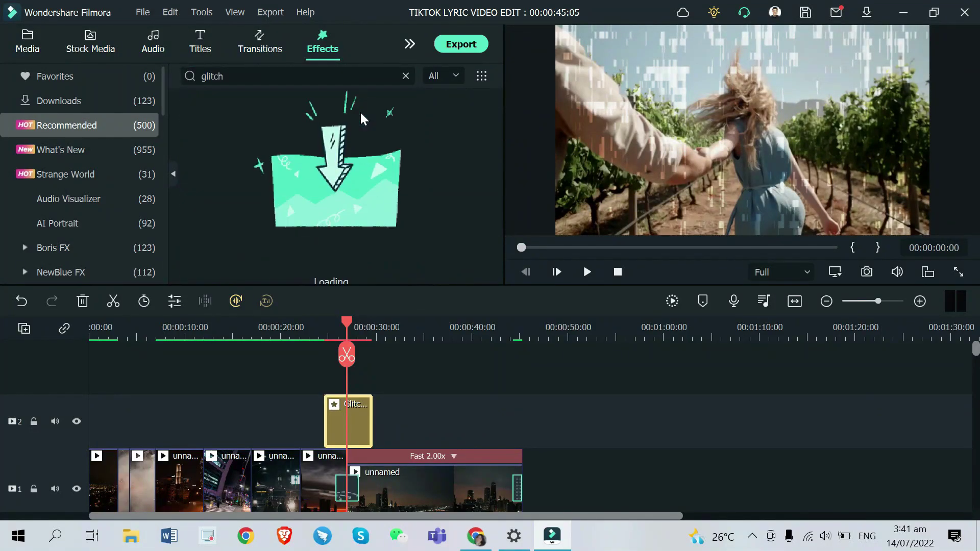
Step: Try a glitch effect above the sunset-to-skyline transition and preview other glitch and VHS effects
left_click_drag(363, 137, 348, 433)
scroll(381, 208, "down", 3)
left_click(381, 208)
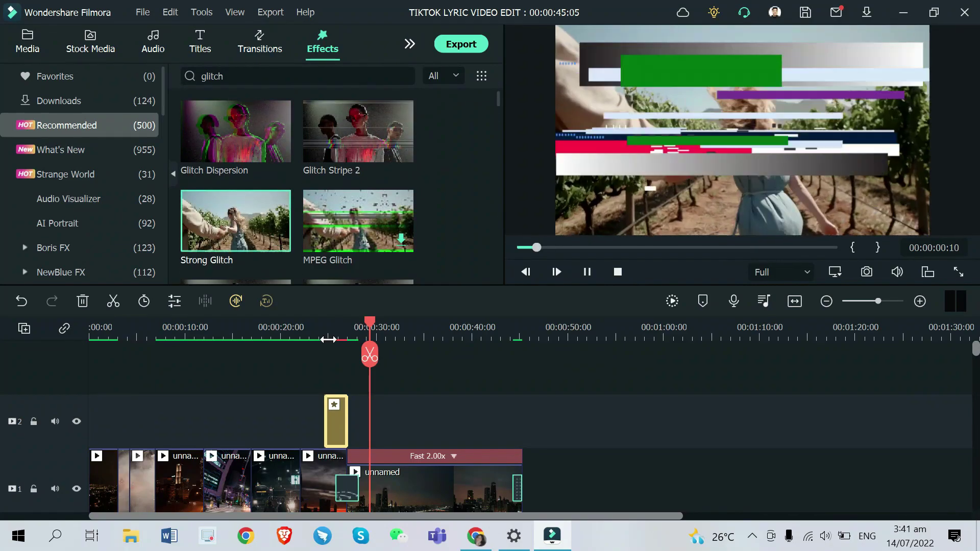
scroll(331, 209, "down", 4)
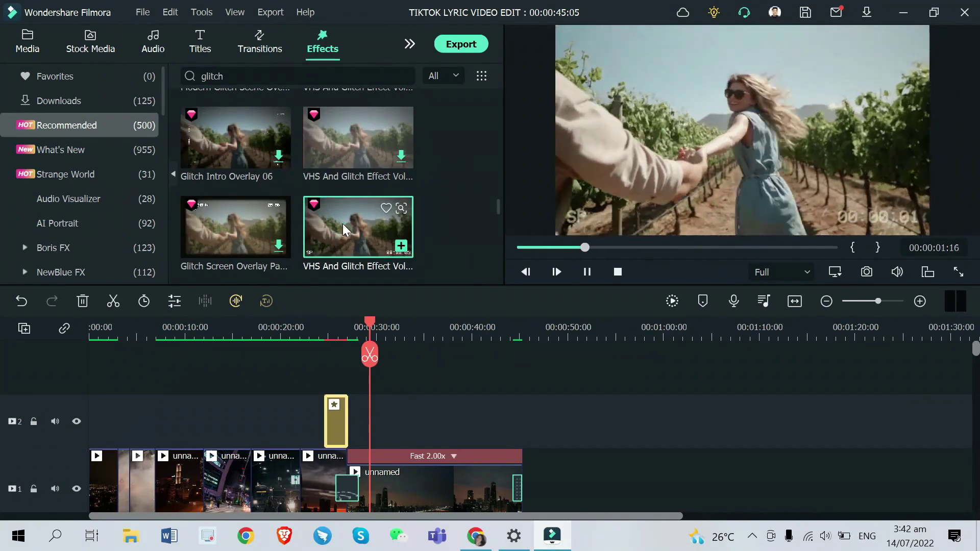
Step: Play the video from about the 20-second mark to review the transition between the sunset and dusk skyline clips
left_click_drag(369, 406, 284, 331)
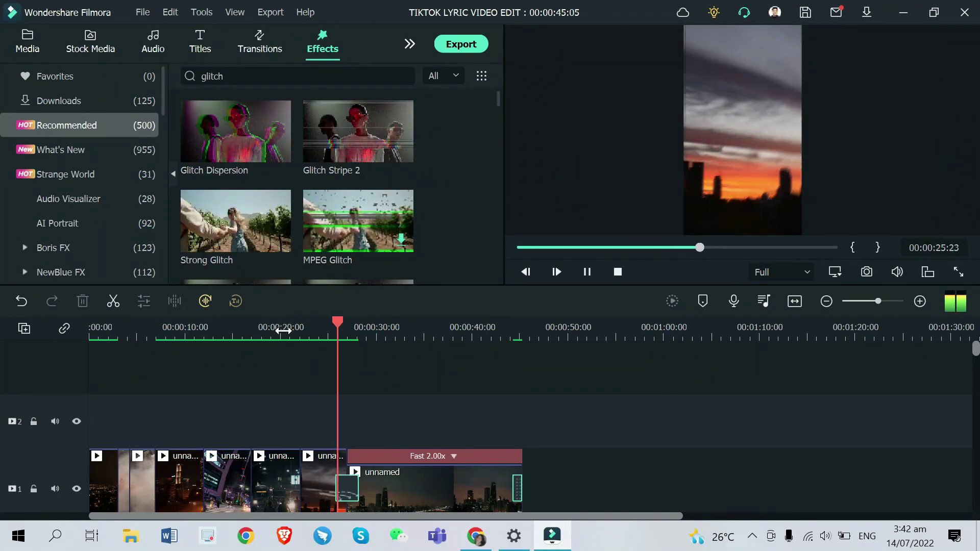
scroll(282, 342, "down", 2)
key("space")
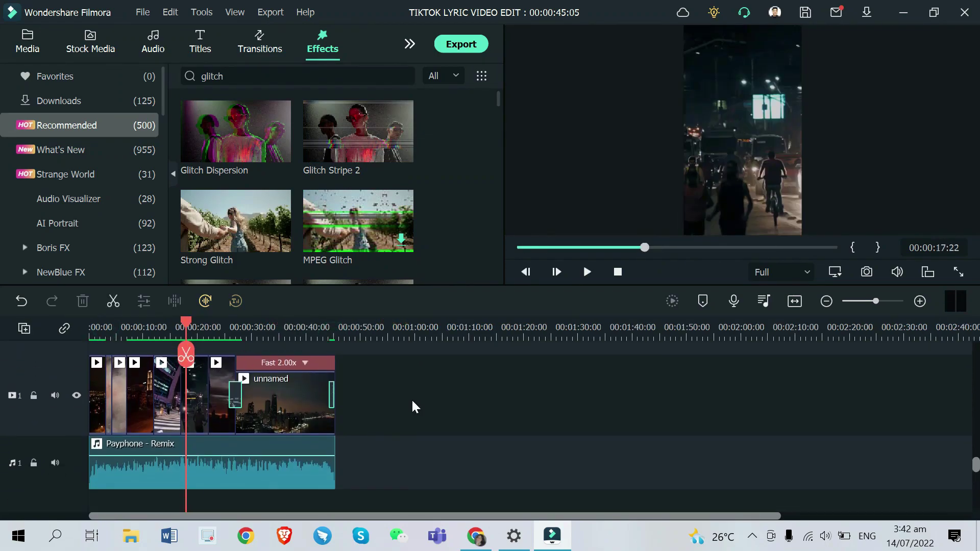
scroll(229, 464, "up", 2)
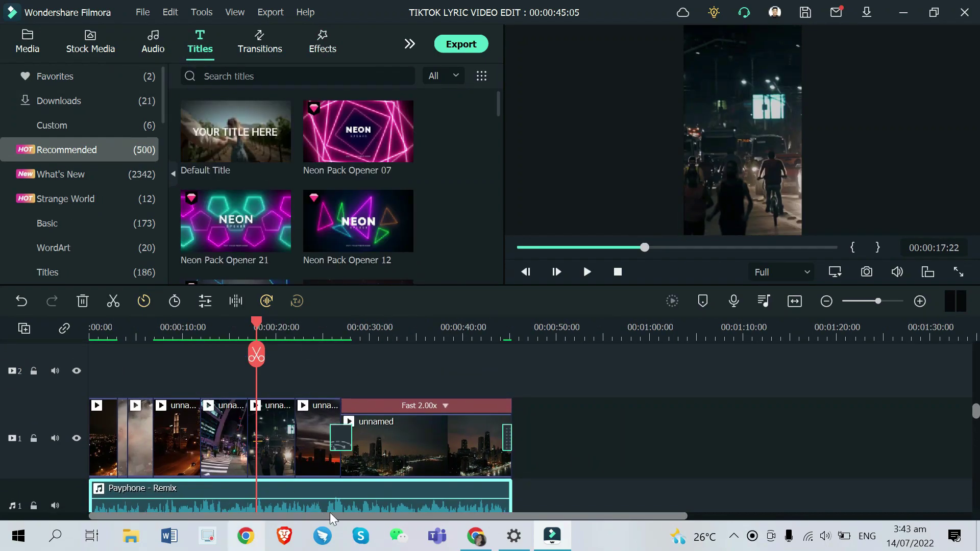
Step: Switch to the Brave browser and search the web for "PAYPHONE LYRICS"
left_click(285, 535)
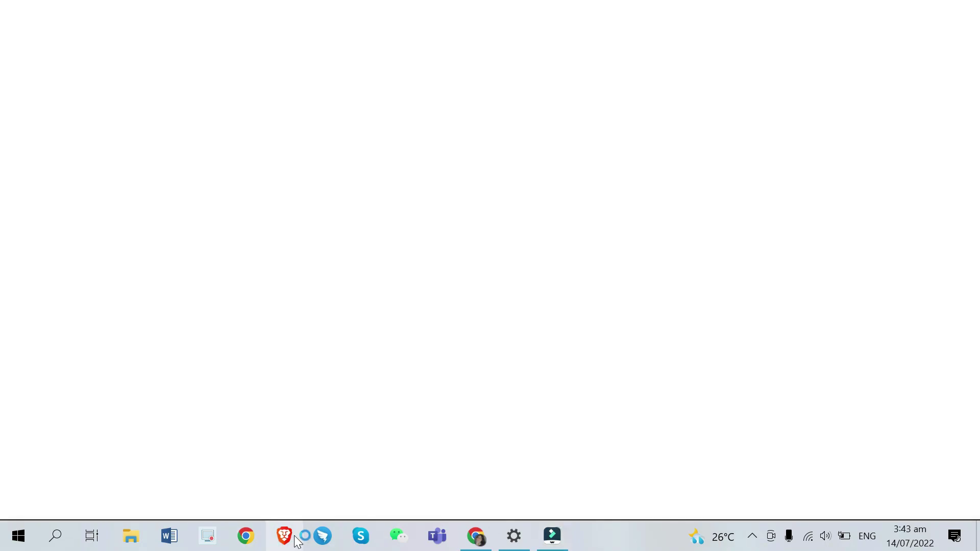
key("BackSpace")
key("BackSpace")
type("PHONE")
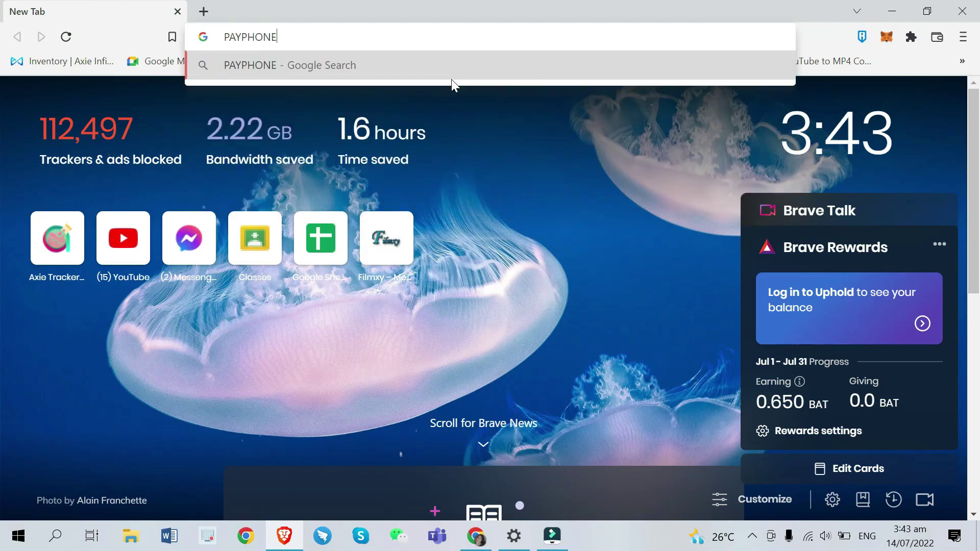
type(" LYRICS")
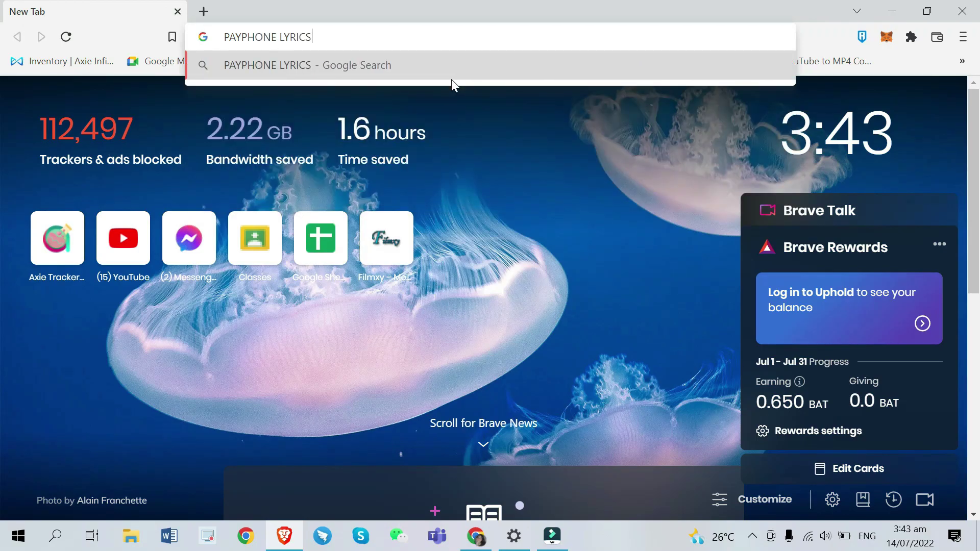
key("Return")
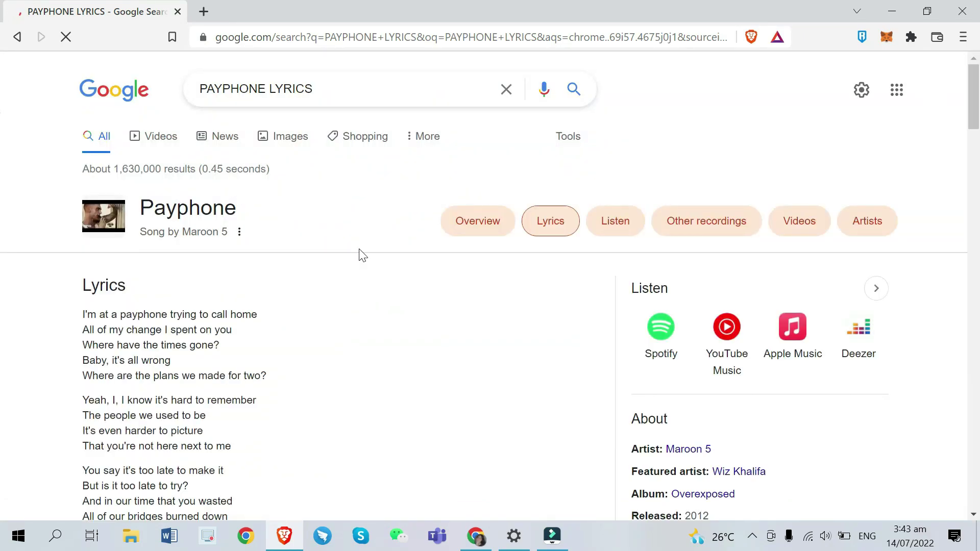
Step: Read through the Payphone lyrics and highlight the "So I can tell you what you need to know" lines before the closing chorus
scroll(362, 254, "down", 9)
scroll(363, 254, "down", 10)
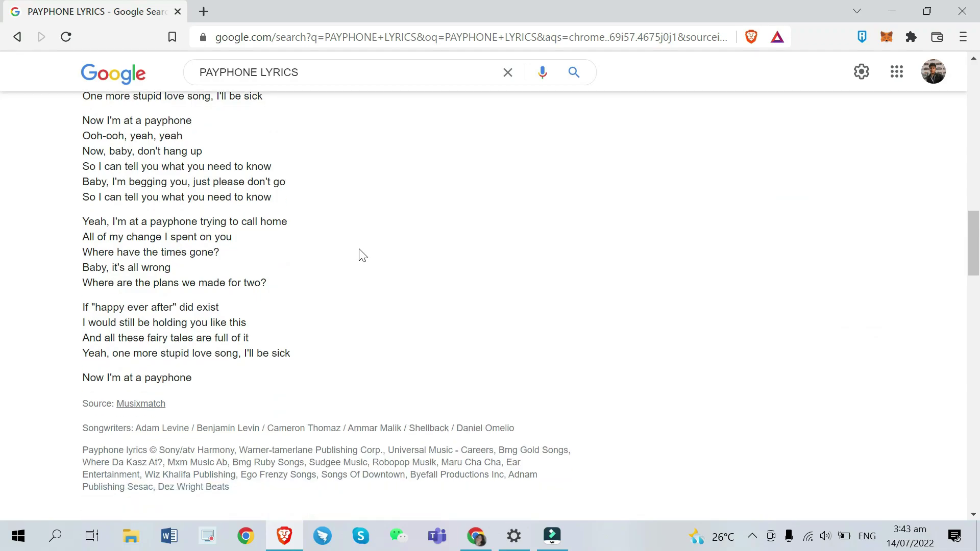
scroll(92, 200, "up", 1)
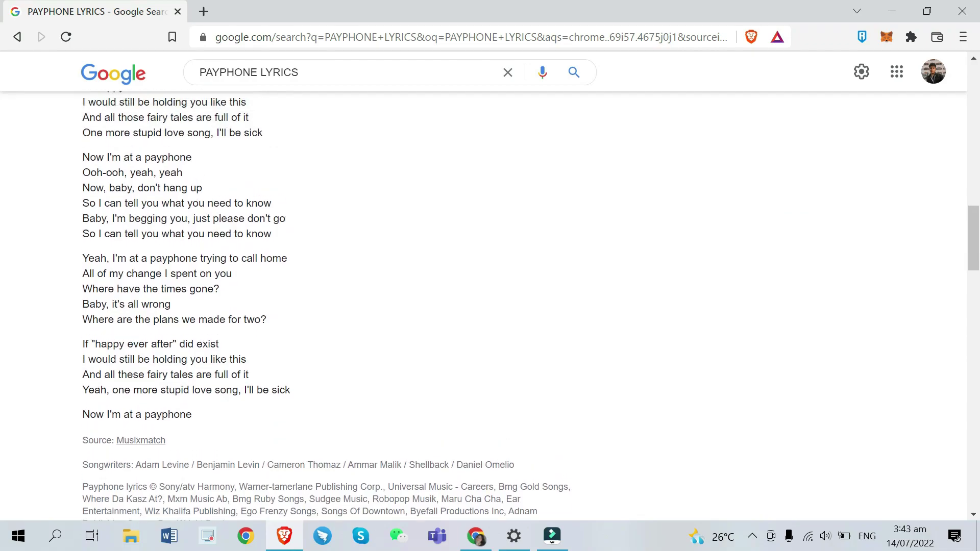
left_click_drag(82, 201, 289, 251)
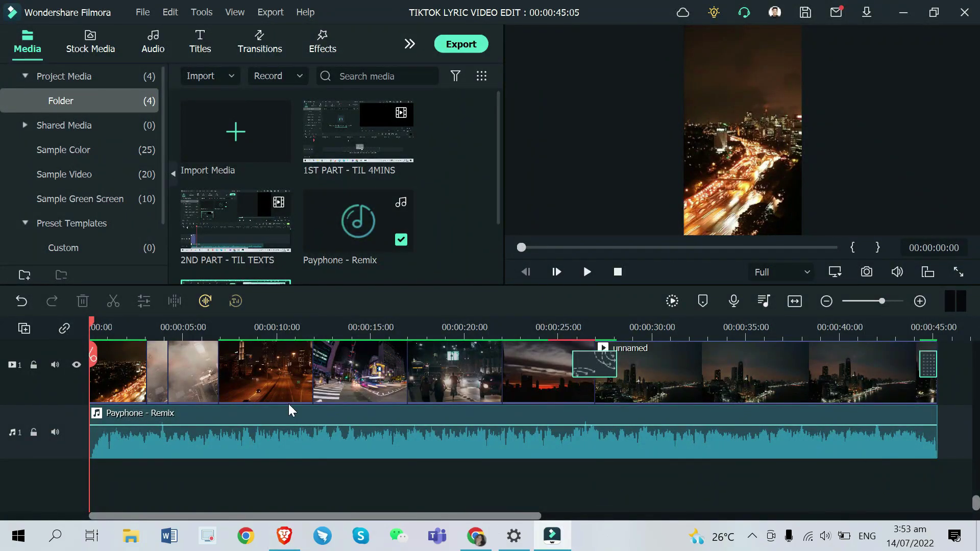
Step: In Filmora, search the titles for "DEFAULT" and place the Default Title above the first clip at the video's start
scroll(289, 403, "up", 3)
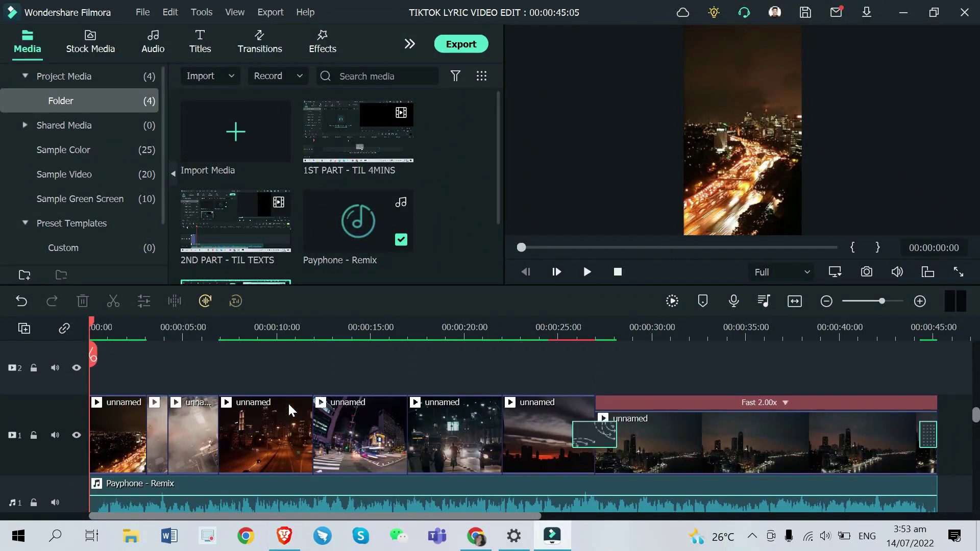
left_click(197, 45)
left_click(241, 71)
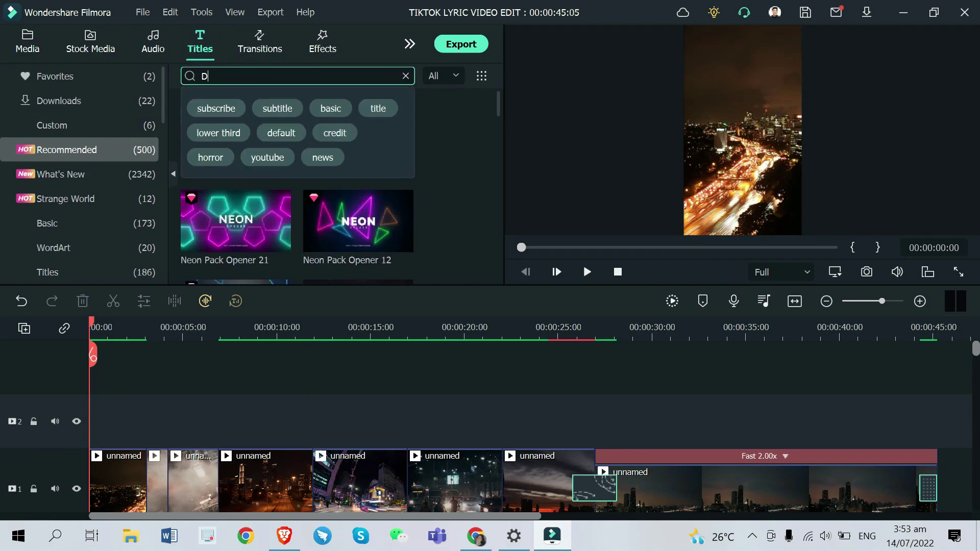
type("DEFAULT")
key("Return")
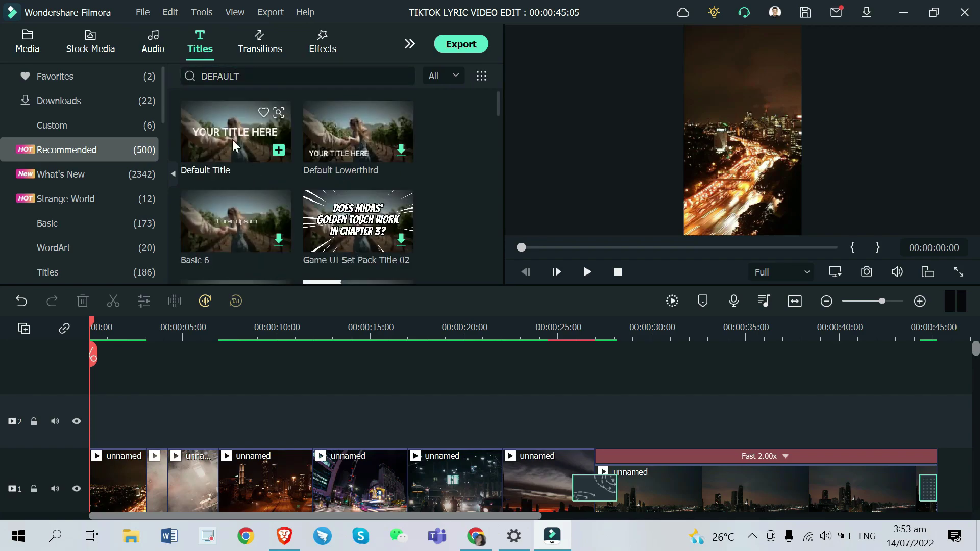
left_click(230, 135)
left_click_drag(231, 140, 97, 421)
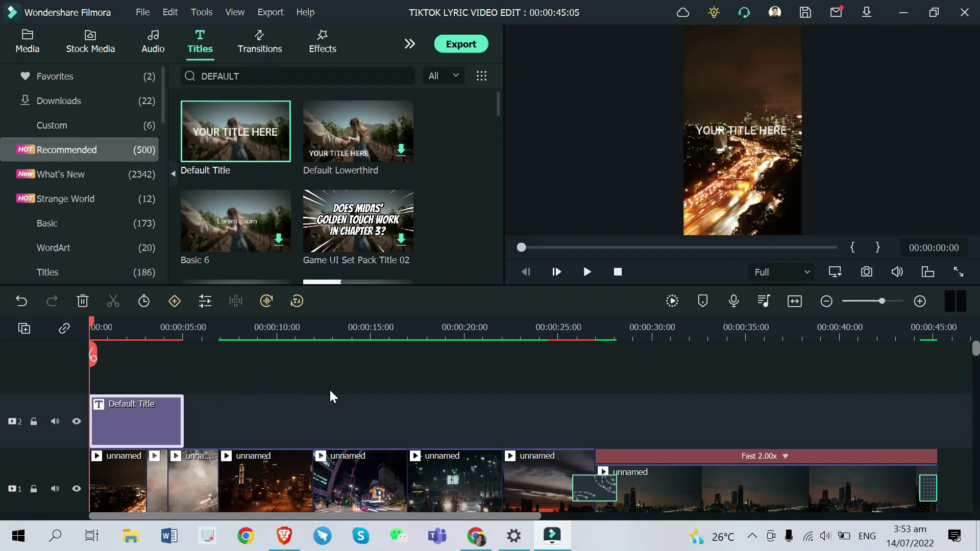
Step: Play the opening briefly, open the title for editing and set its font to Arial Rounded in italics
key("space")
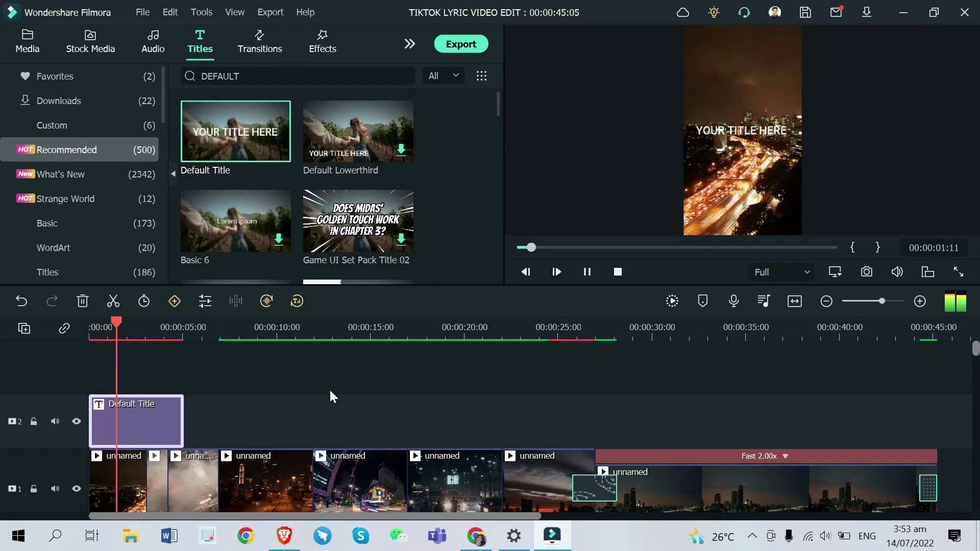
double_click(144, 375)
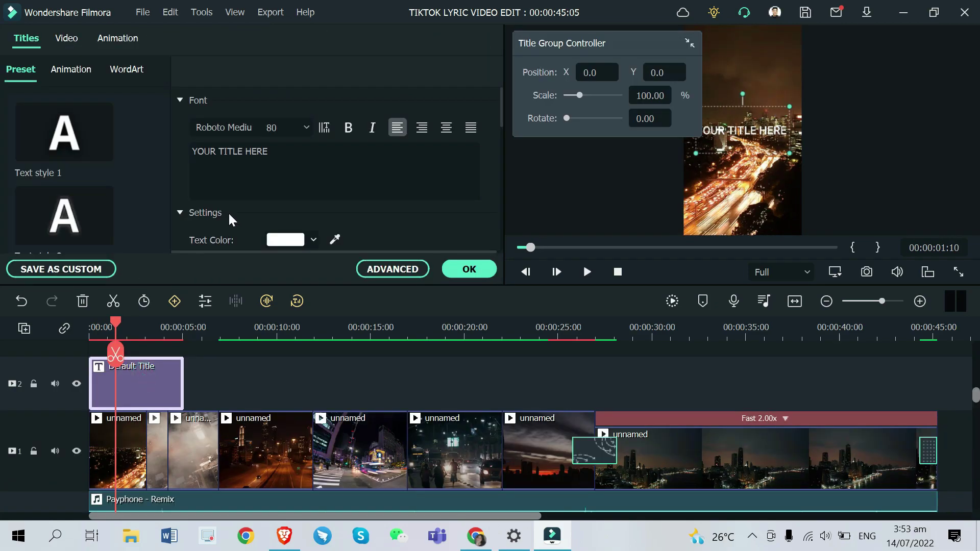
left_click(250, 128)
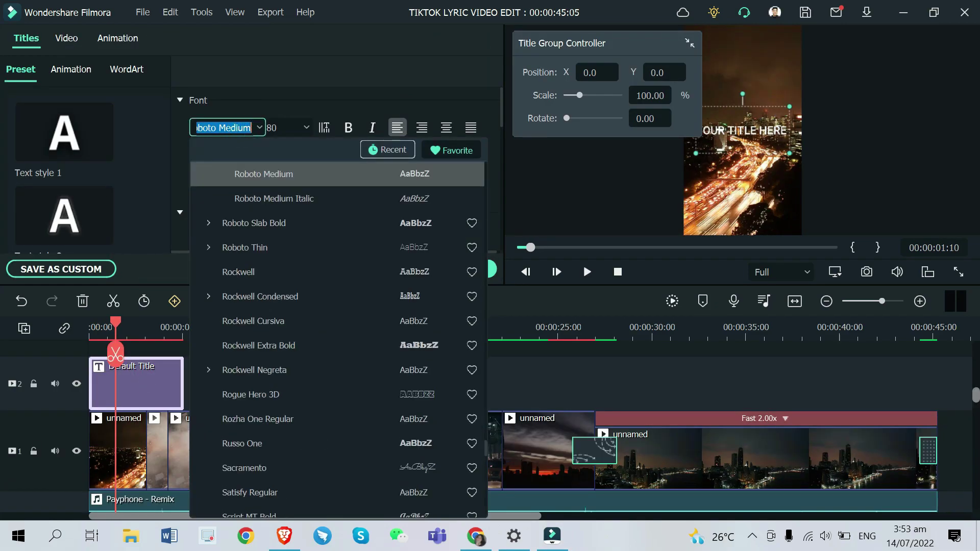
type("ARIAL")
left_click(256, 202)
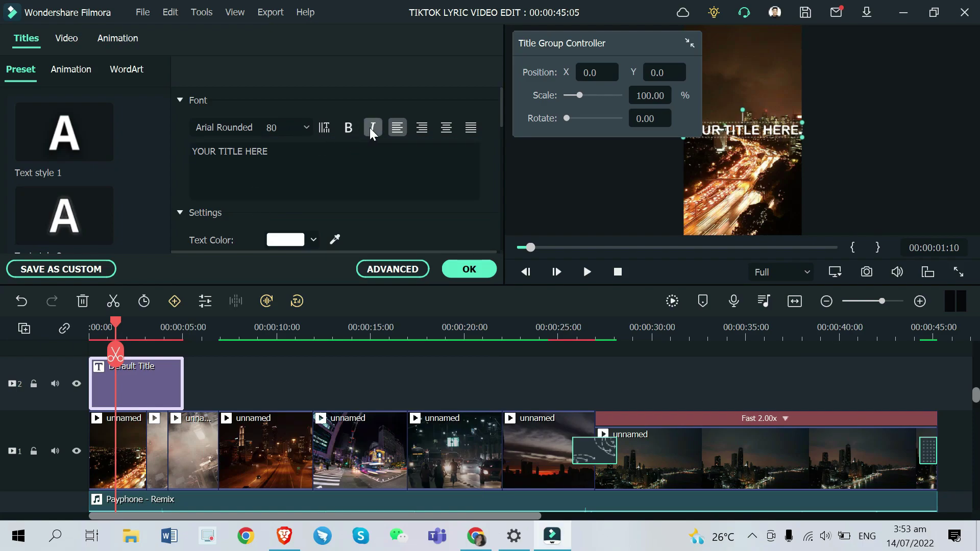
Step: Select the second text style preset for the title and look through its transform and text settings
scroll(371, 127, "down", 5)
left_click(93, 201)
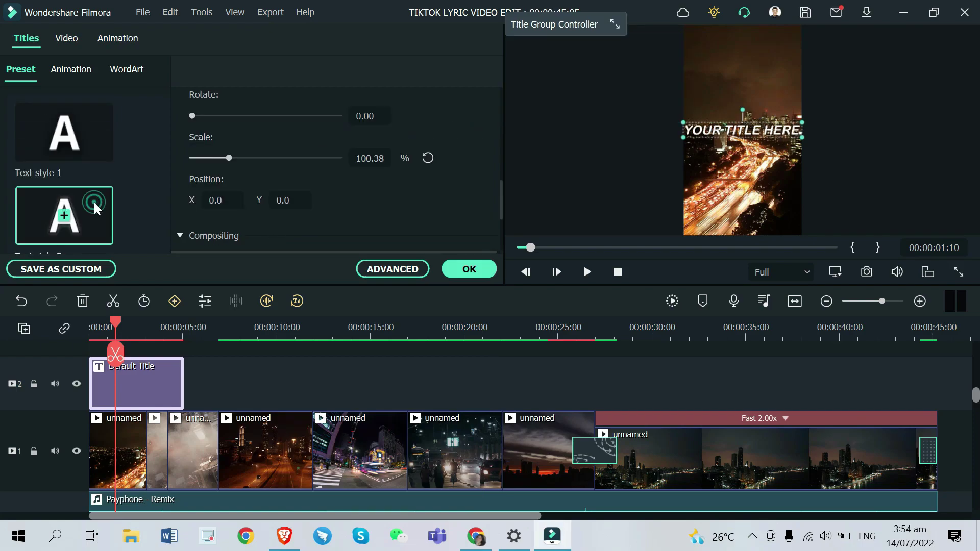
scroll(421, 153, "up", 4)
scroll(421, 148, "down", 1)
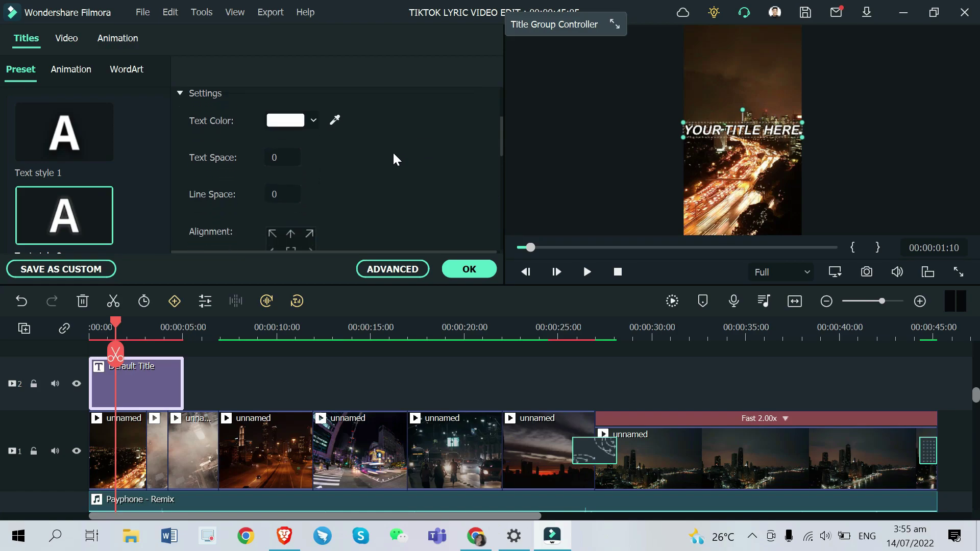
scroll(394, 158, "up", 3)
scroll(396, 168, "up", 1)
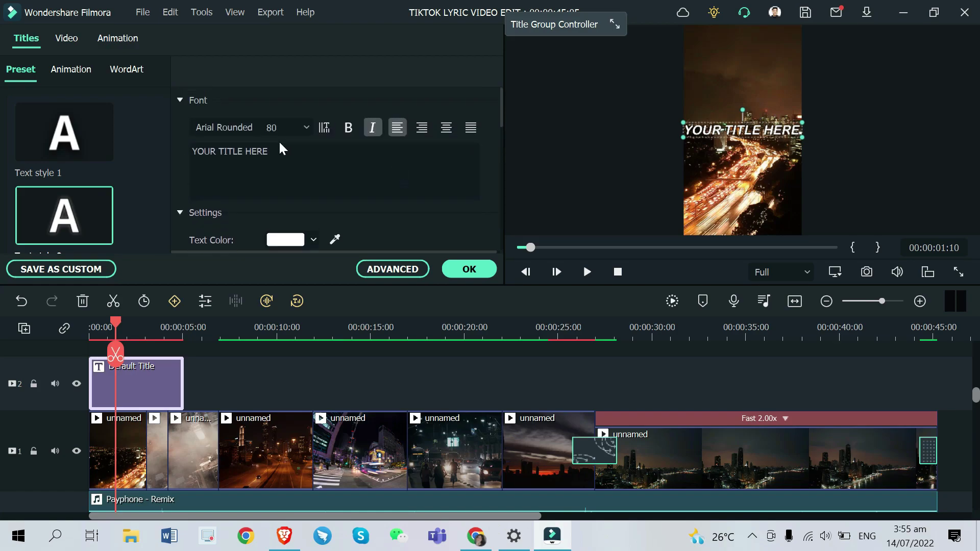
Step: Center-align the title text, set its font size to 56 and accept the title settings
left_click(347, 130)
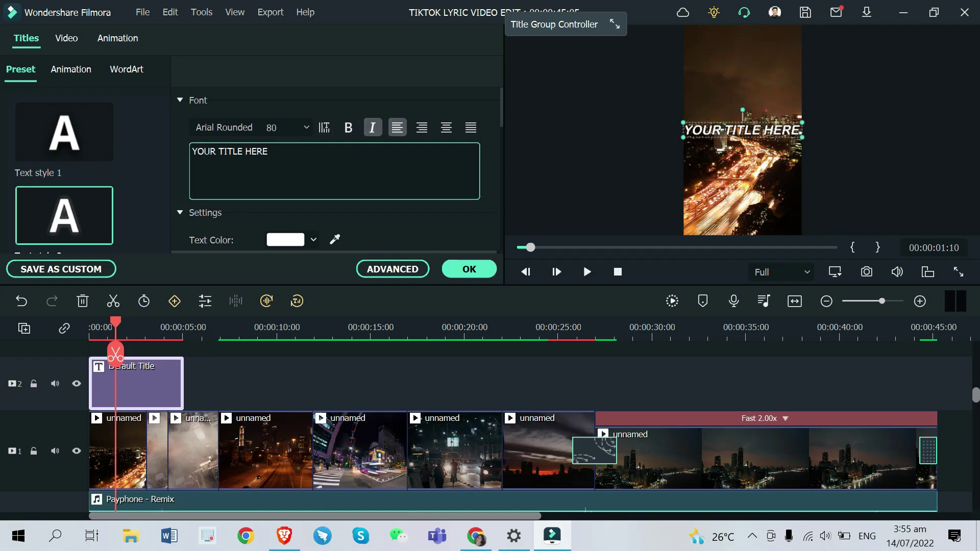
left_click(446, 127)
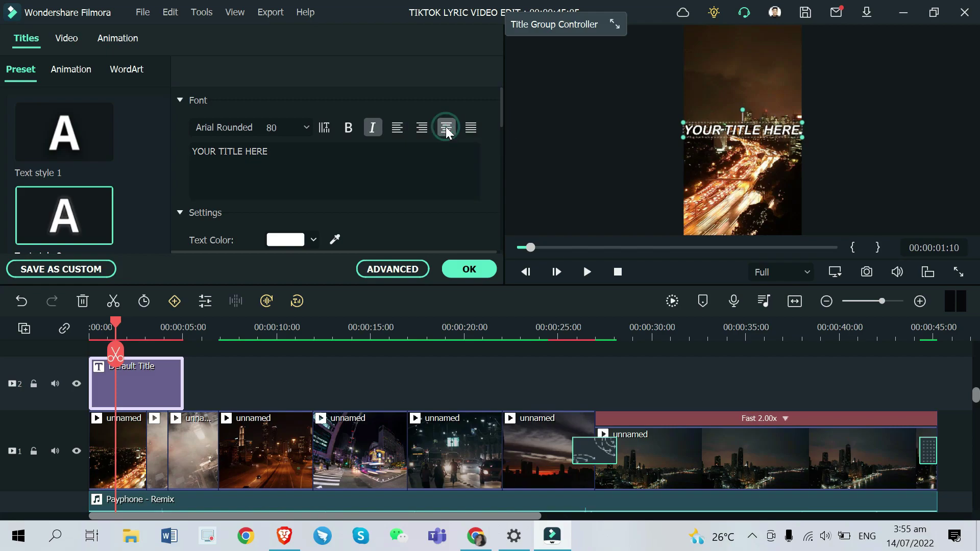
double_click(279, 128)
type("56")
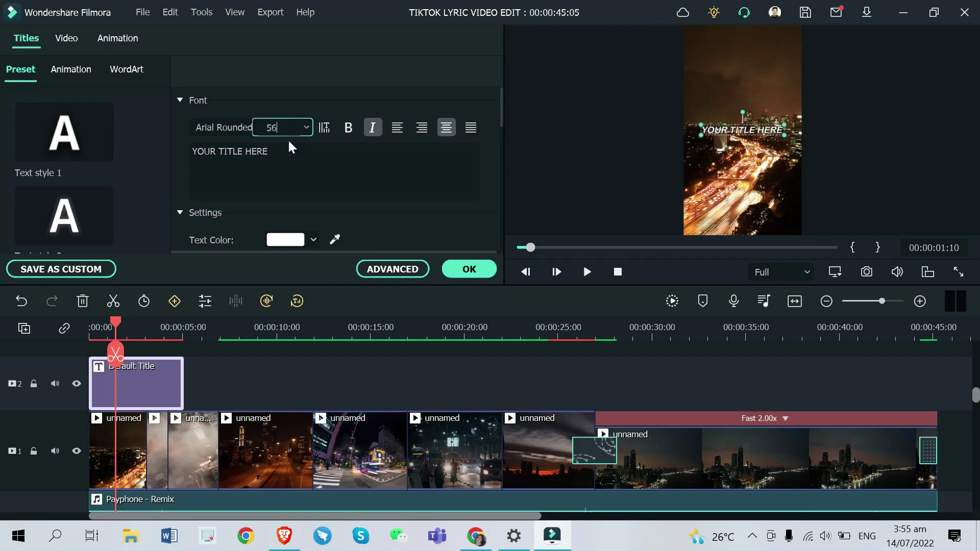
left_click(468, 271)
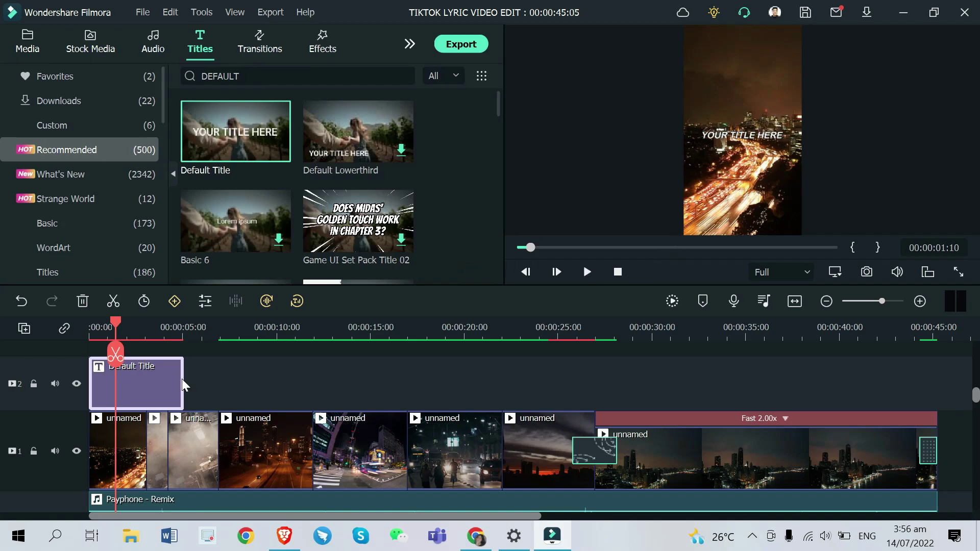
Step: Extend the title to about the 35-second mark and split it at the ends of the first and second clips
left_click_drag(182, 375, 666, 388)
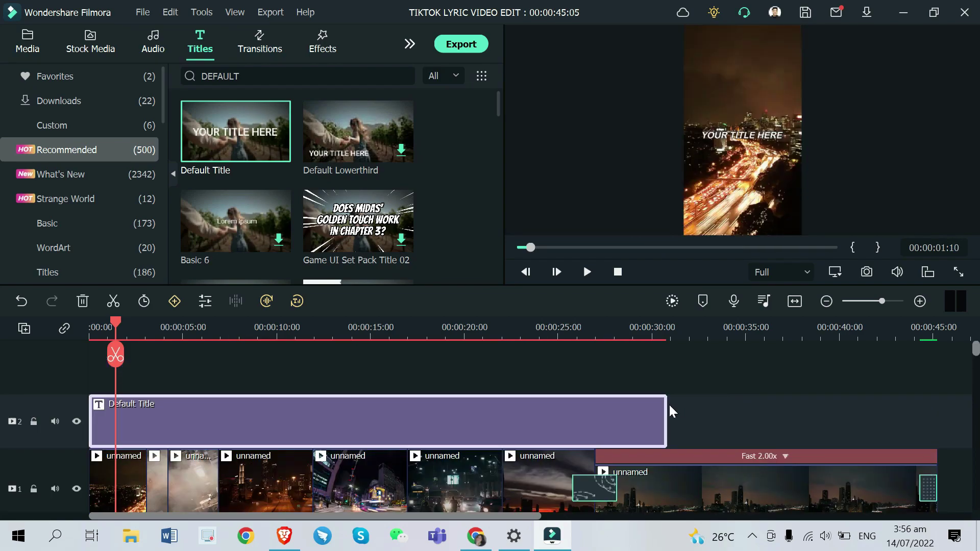
left_click_drag(665, 412, 750, 431)
left_click(195, 362)
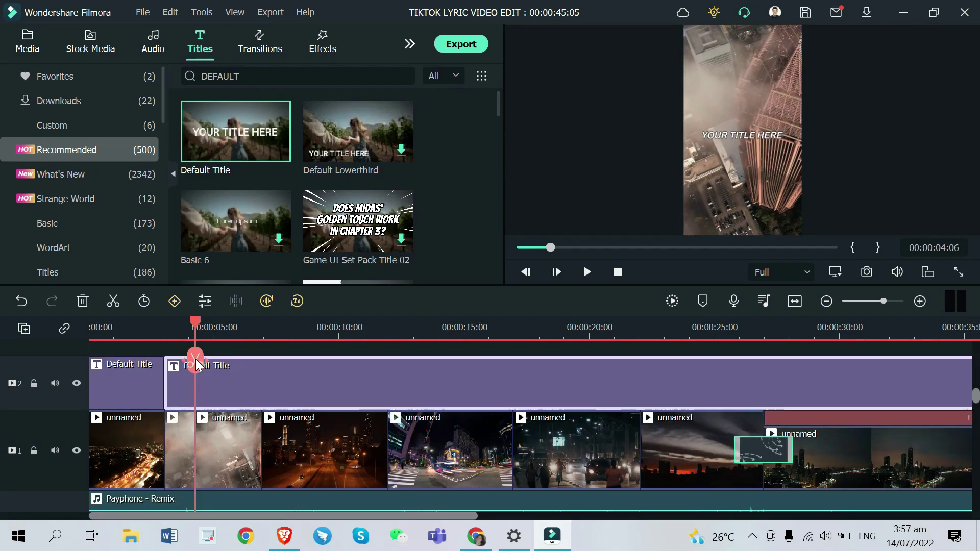
Step: Replace the first title segment's text with "Ooh-ooh", checking the wording against the lyrics page
left_click(118, 334)
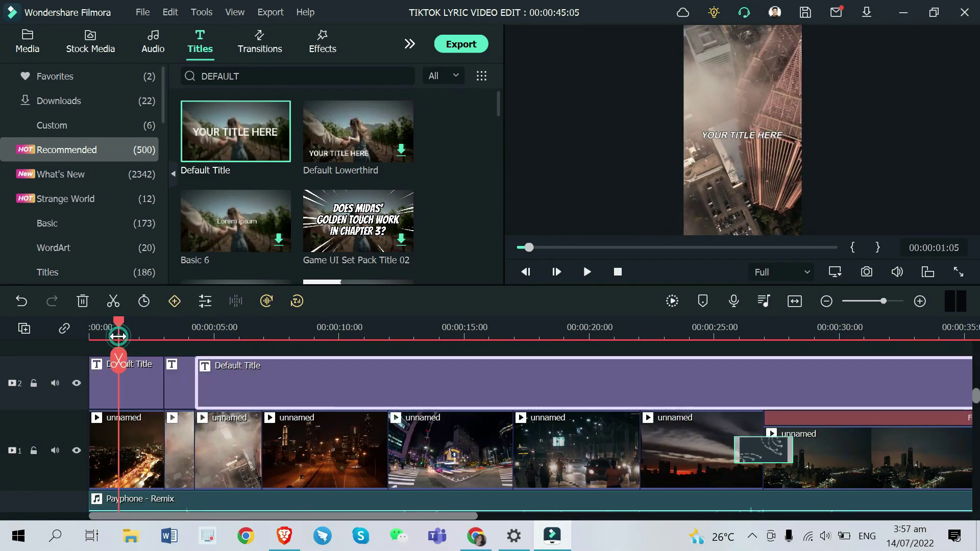
left_click(133, 376)
double_click(132, 376)
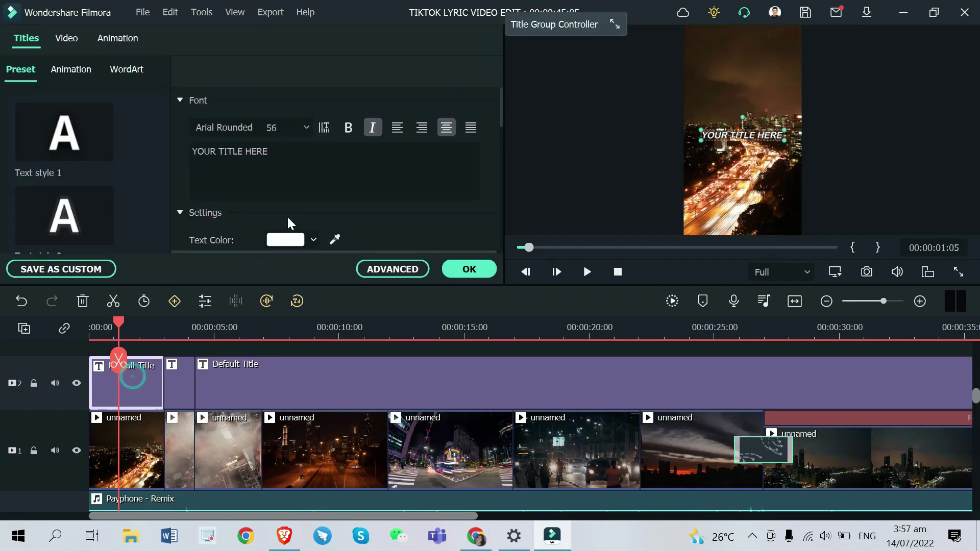
left_click(289, 150)
key("BackSpace")
type("O")
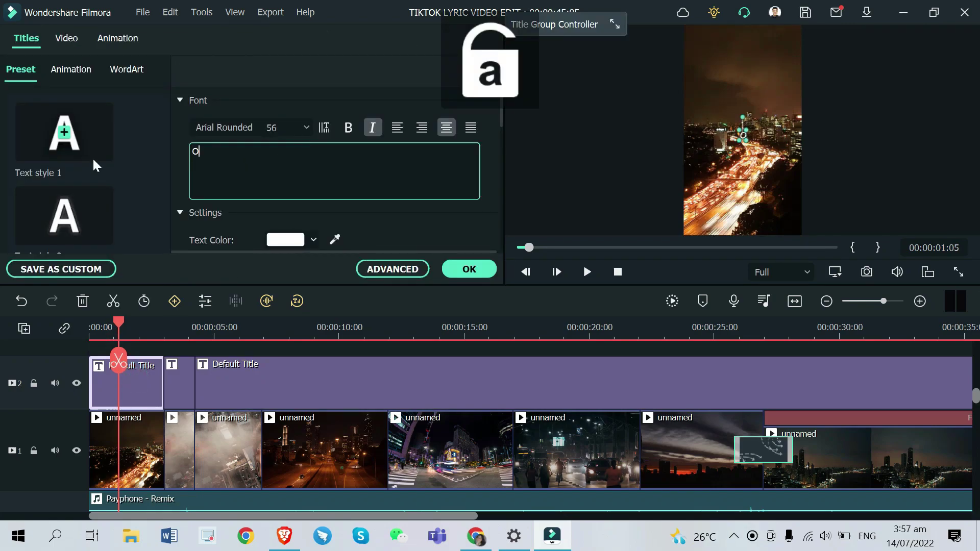
type("oh-")
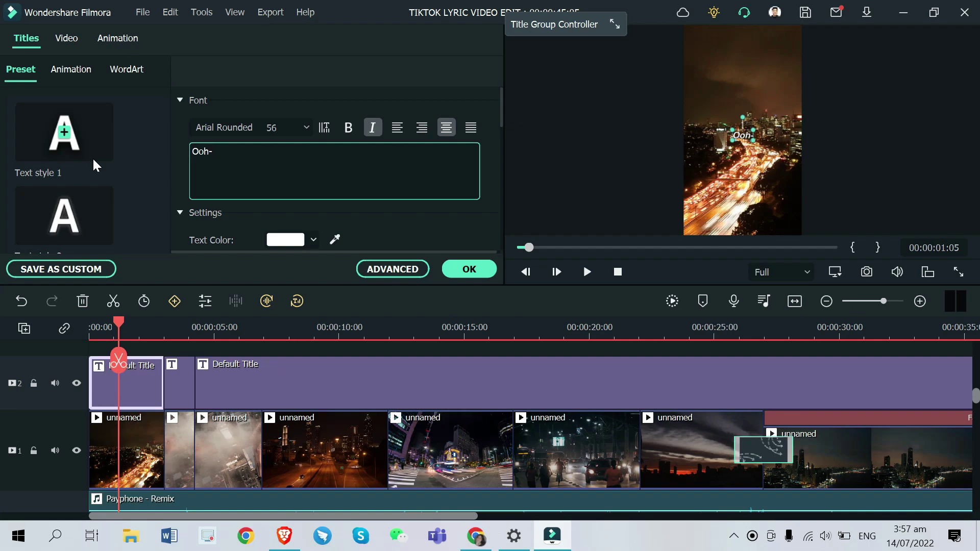
key("alt+Tab")
key("alt+Tab")
type("ooh")
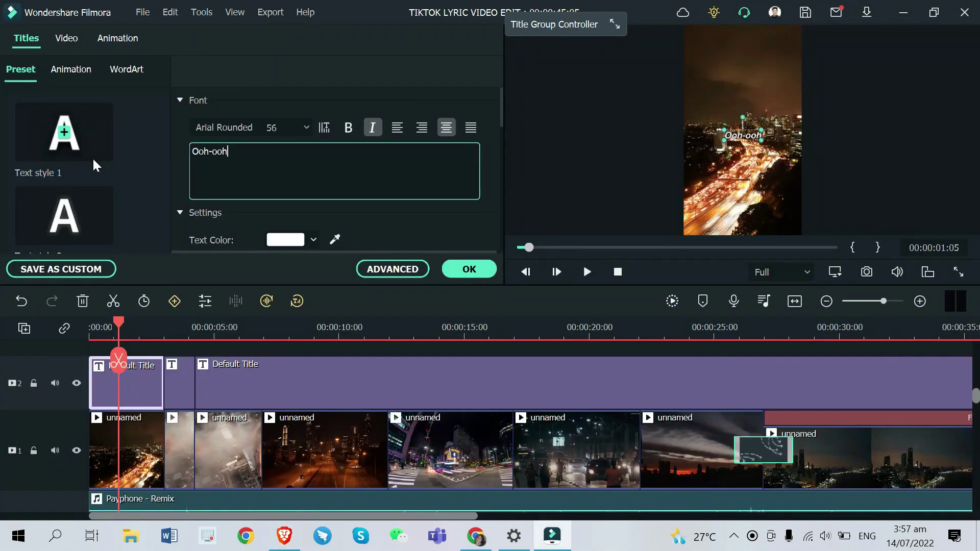